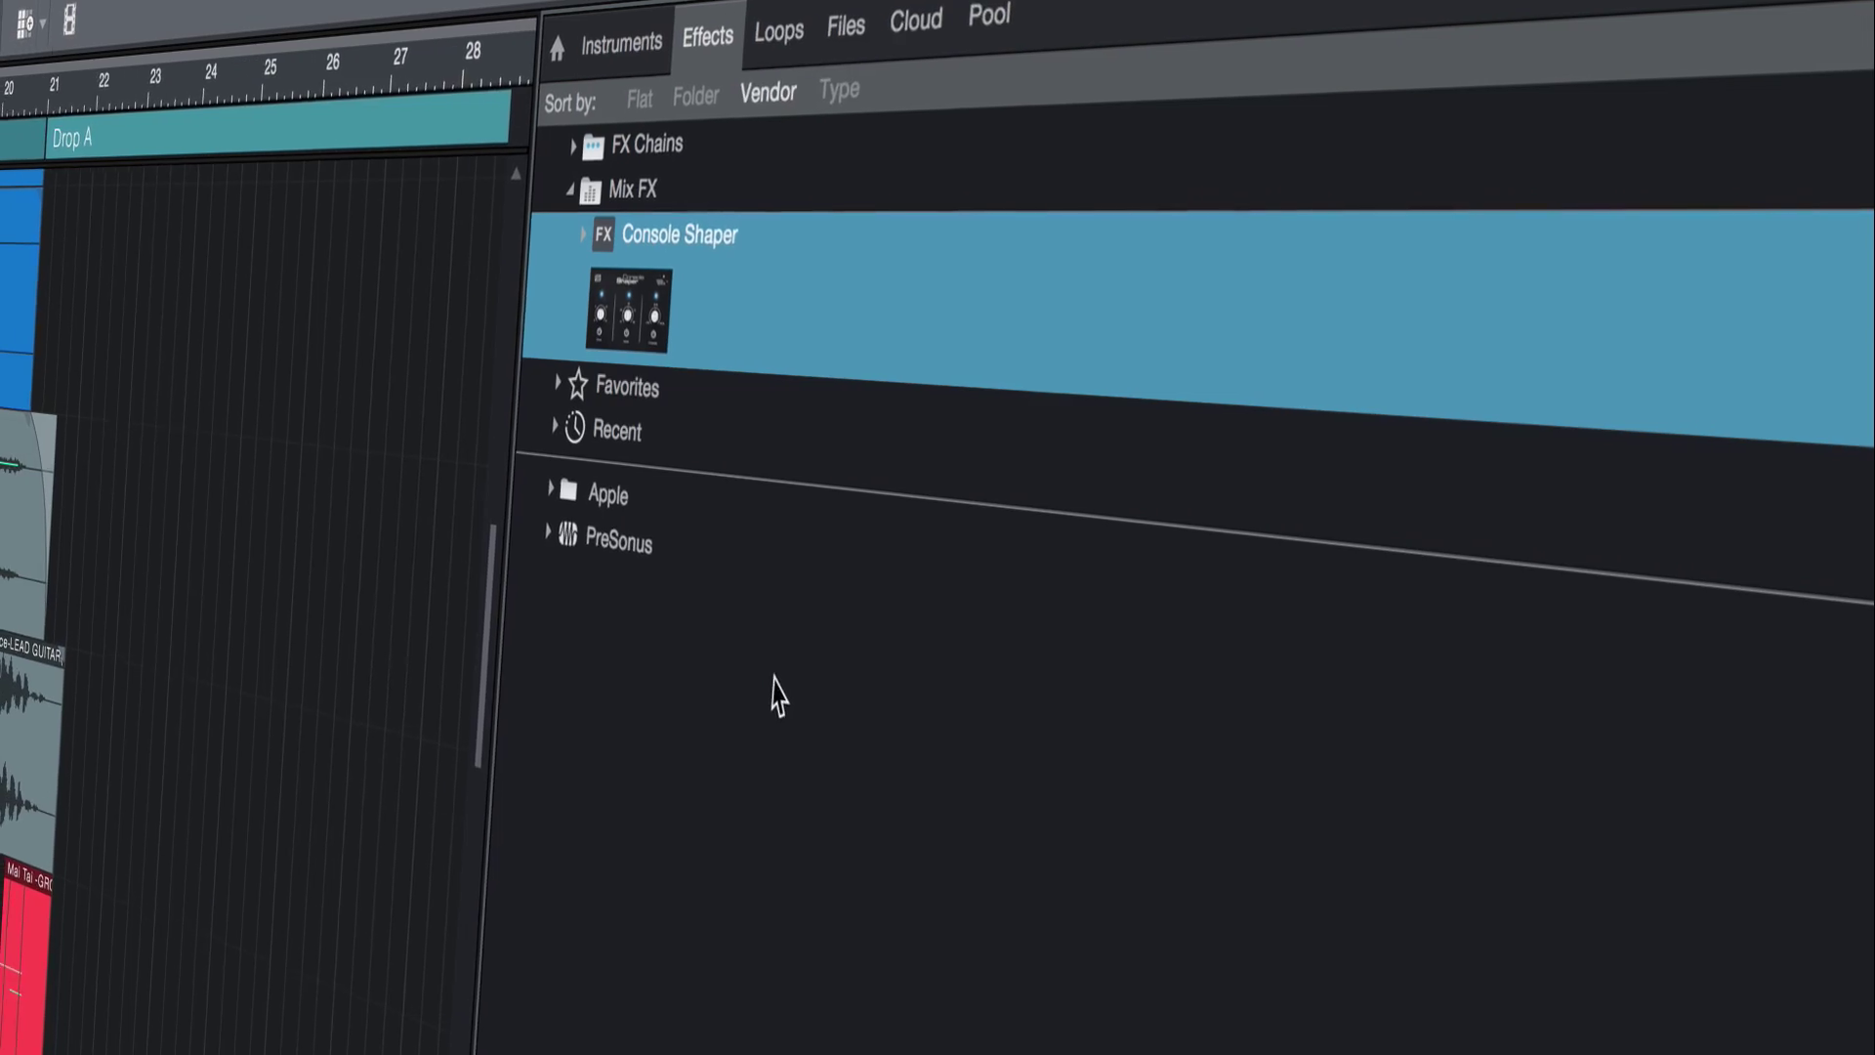
Step: Place Console Shaper in the Main output's Mix FX slot
left_click_drag(762, 303, 709, 684)
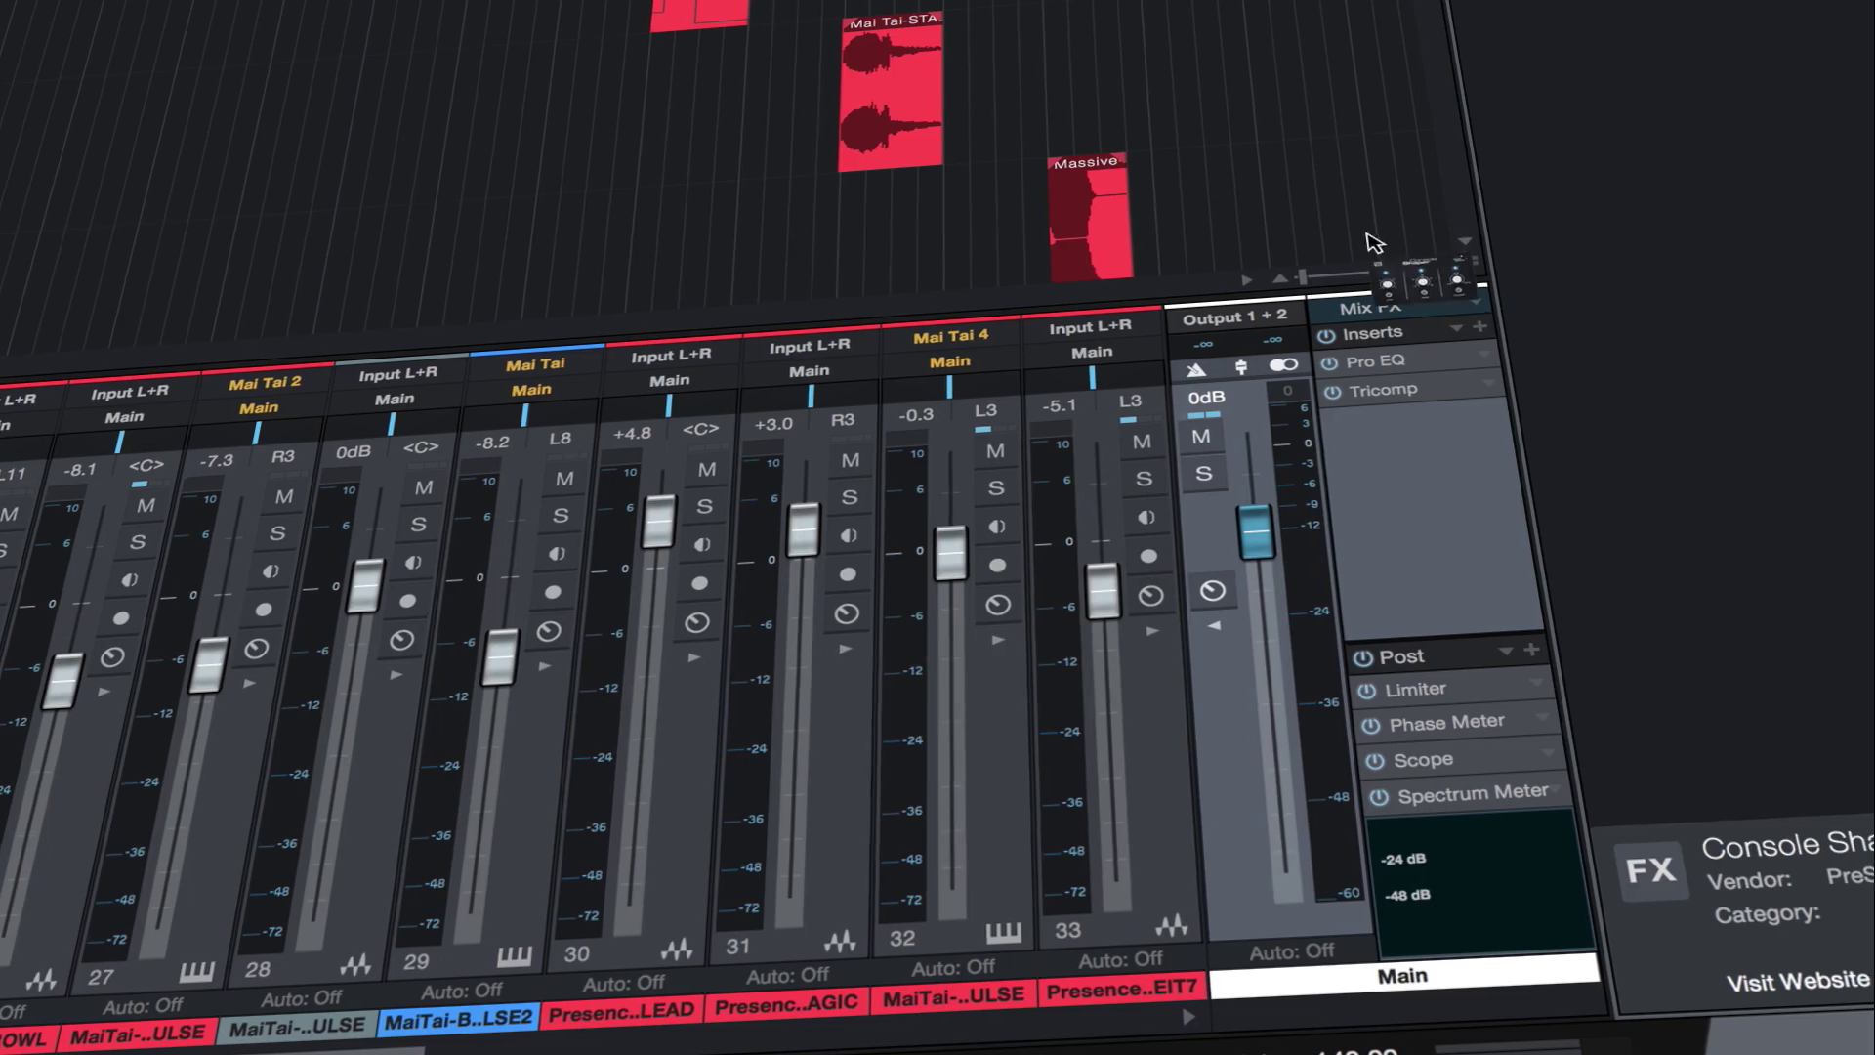
left_click_drag(1387, 313, 1316, 314)
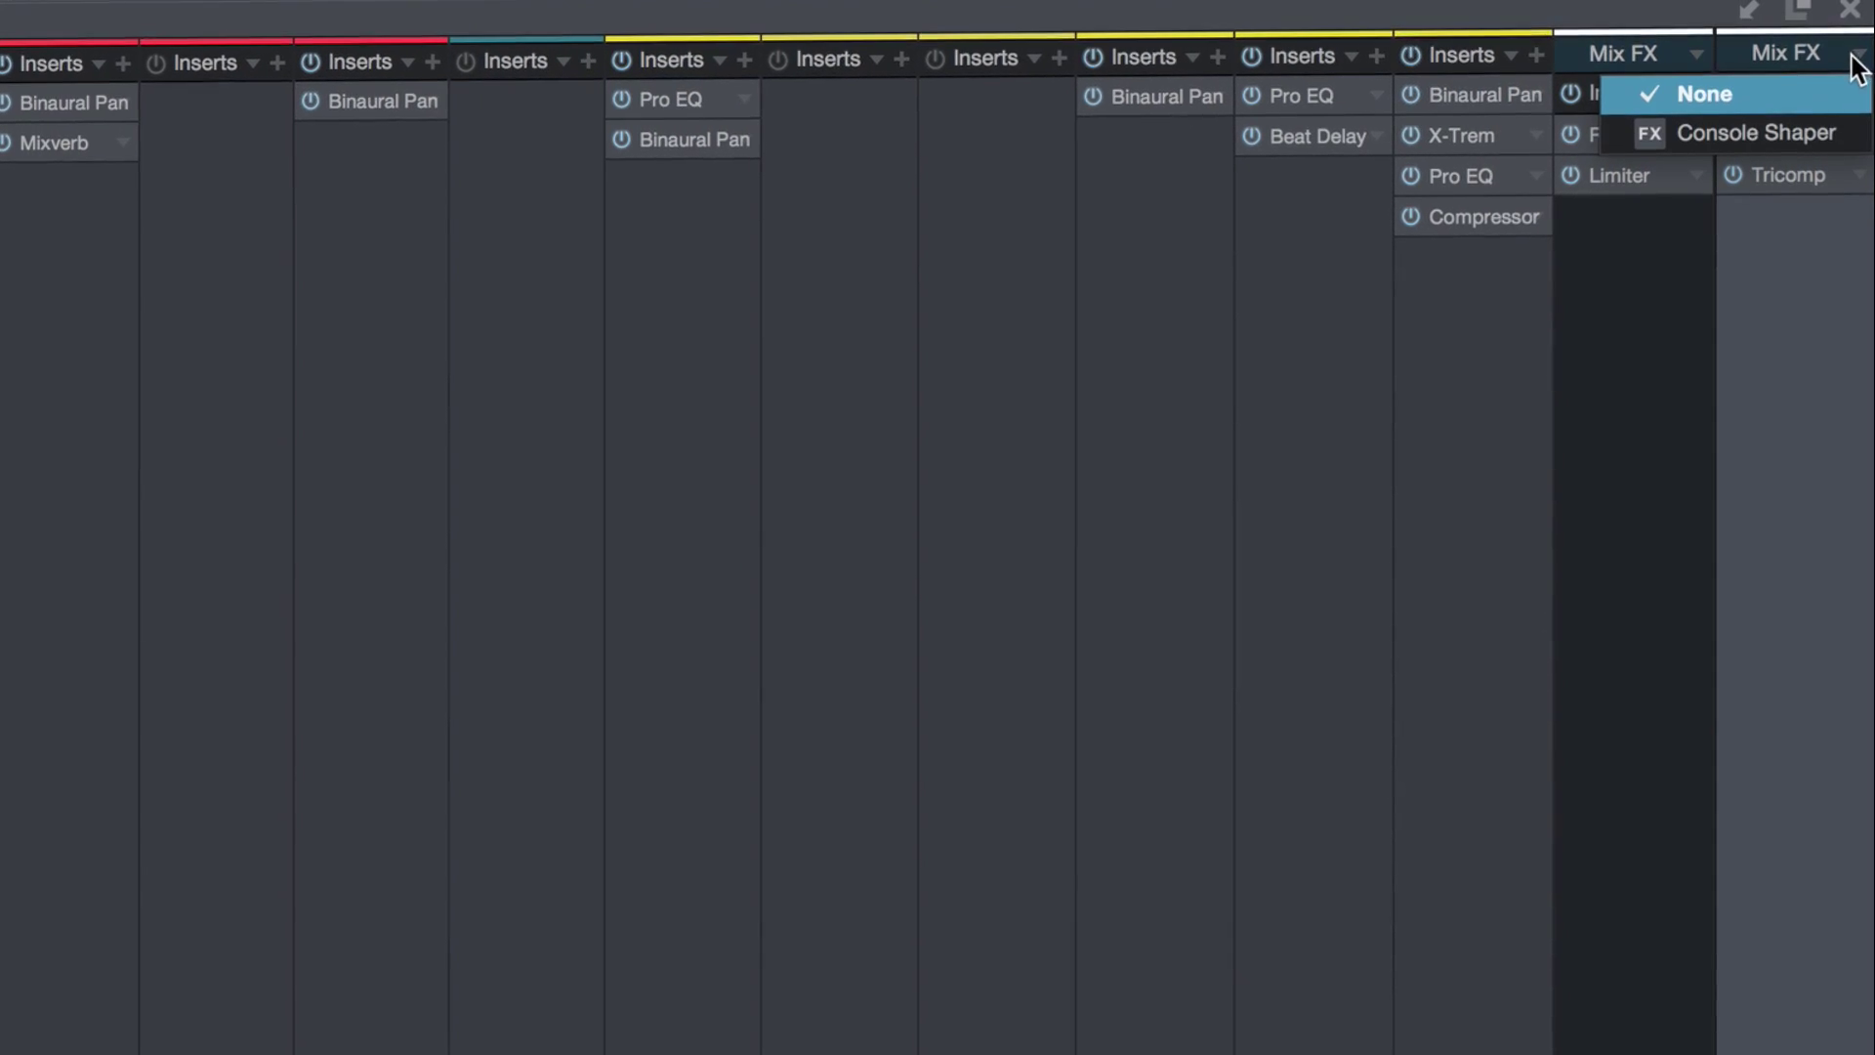
left_click(1813, 139)
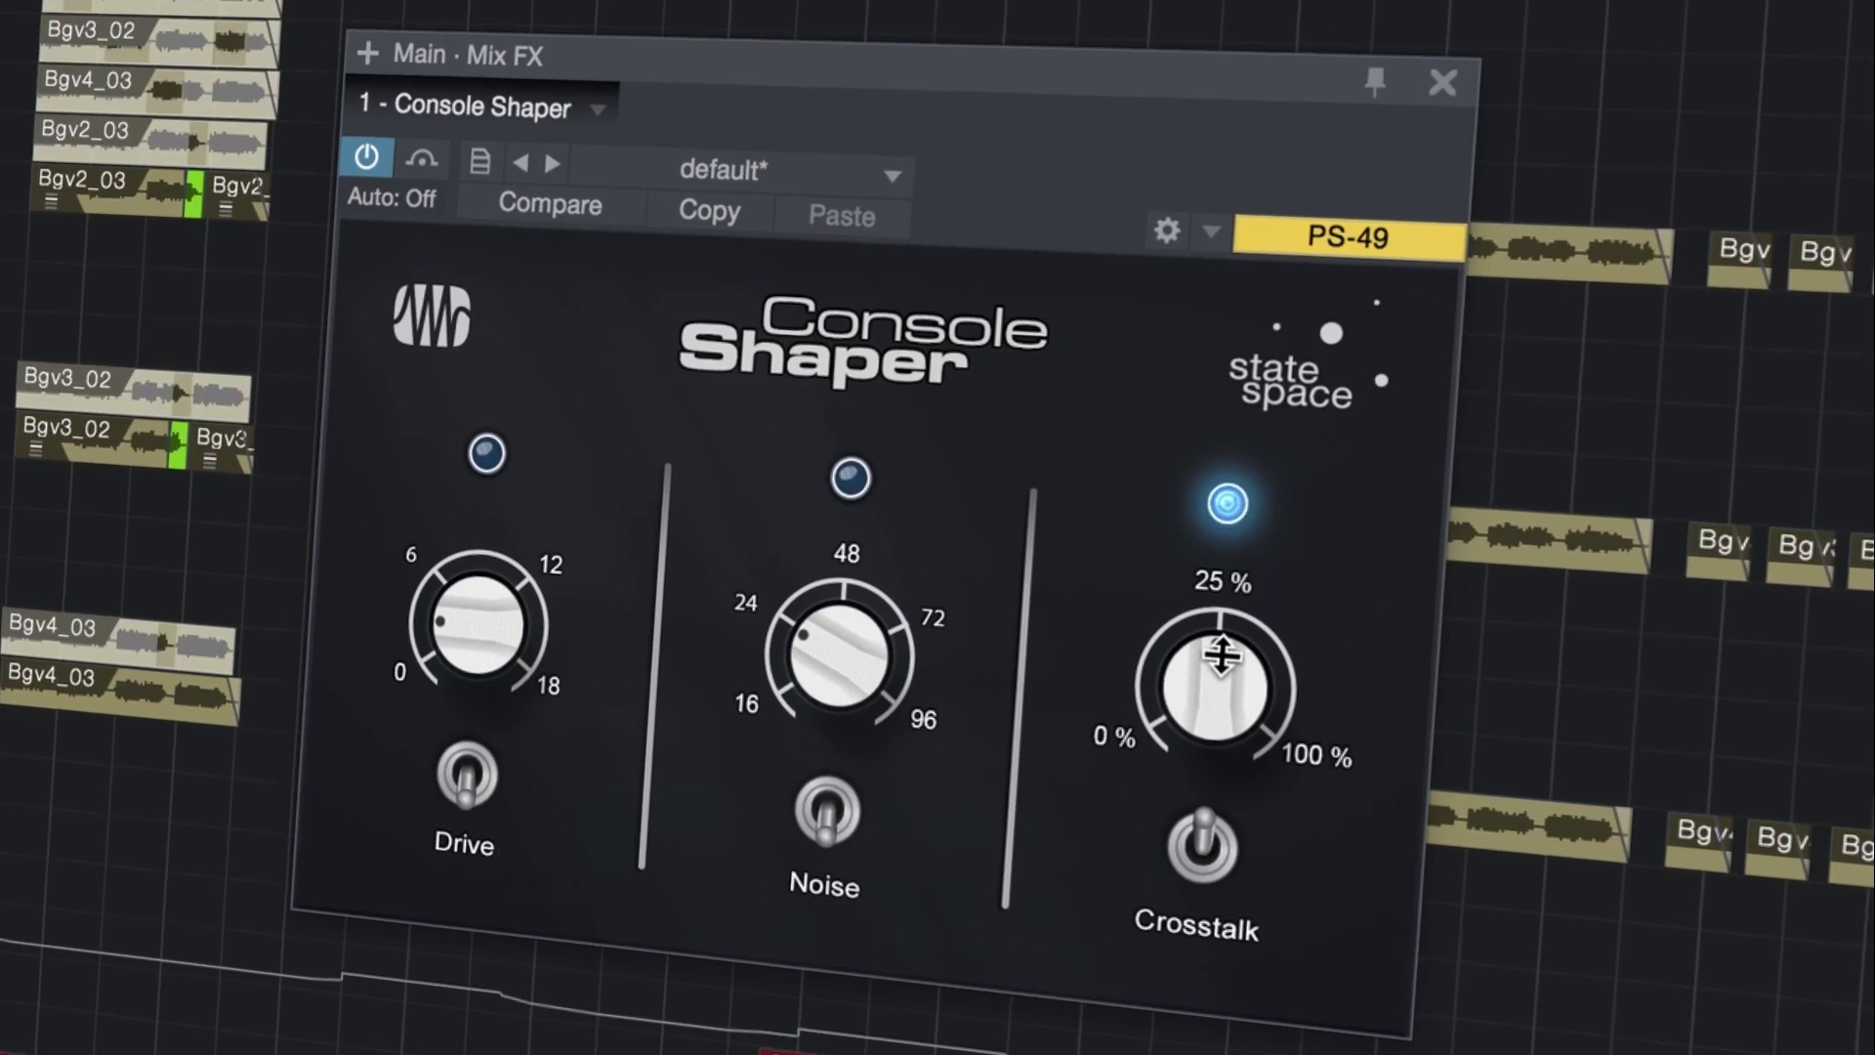
Step: Load the Crossmax preset, set Crosstalk to 25%, and enable and adjust the Drive section
left_click_drag(1221, 655, 1211, 753)
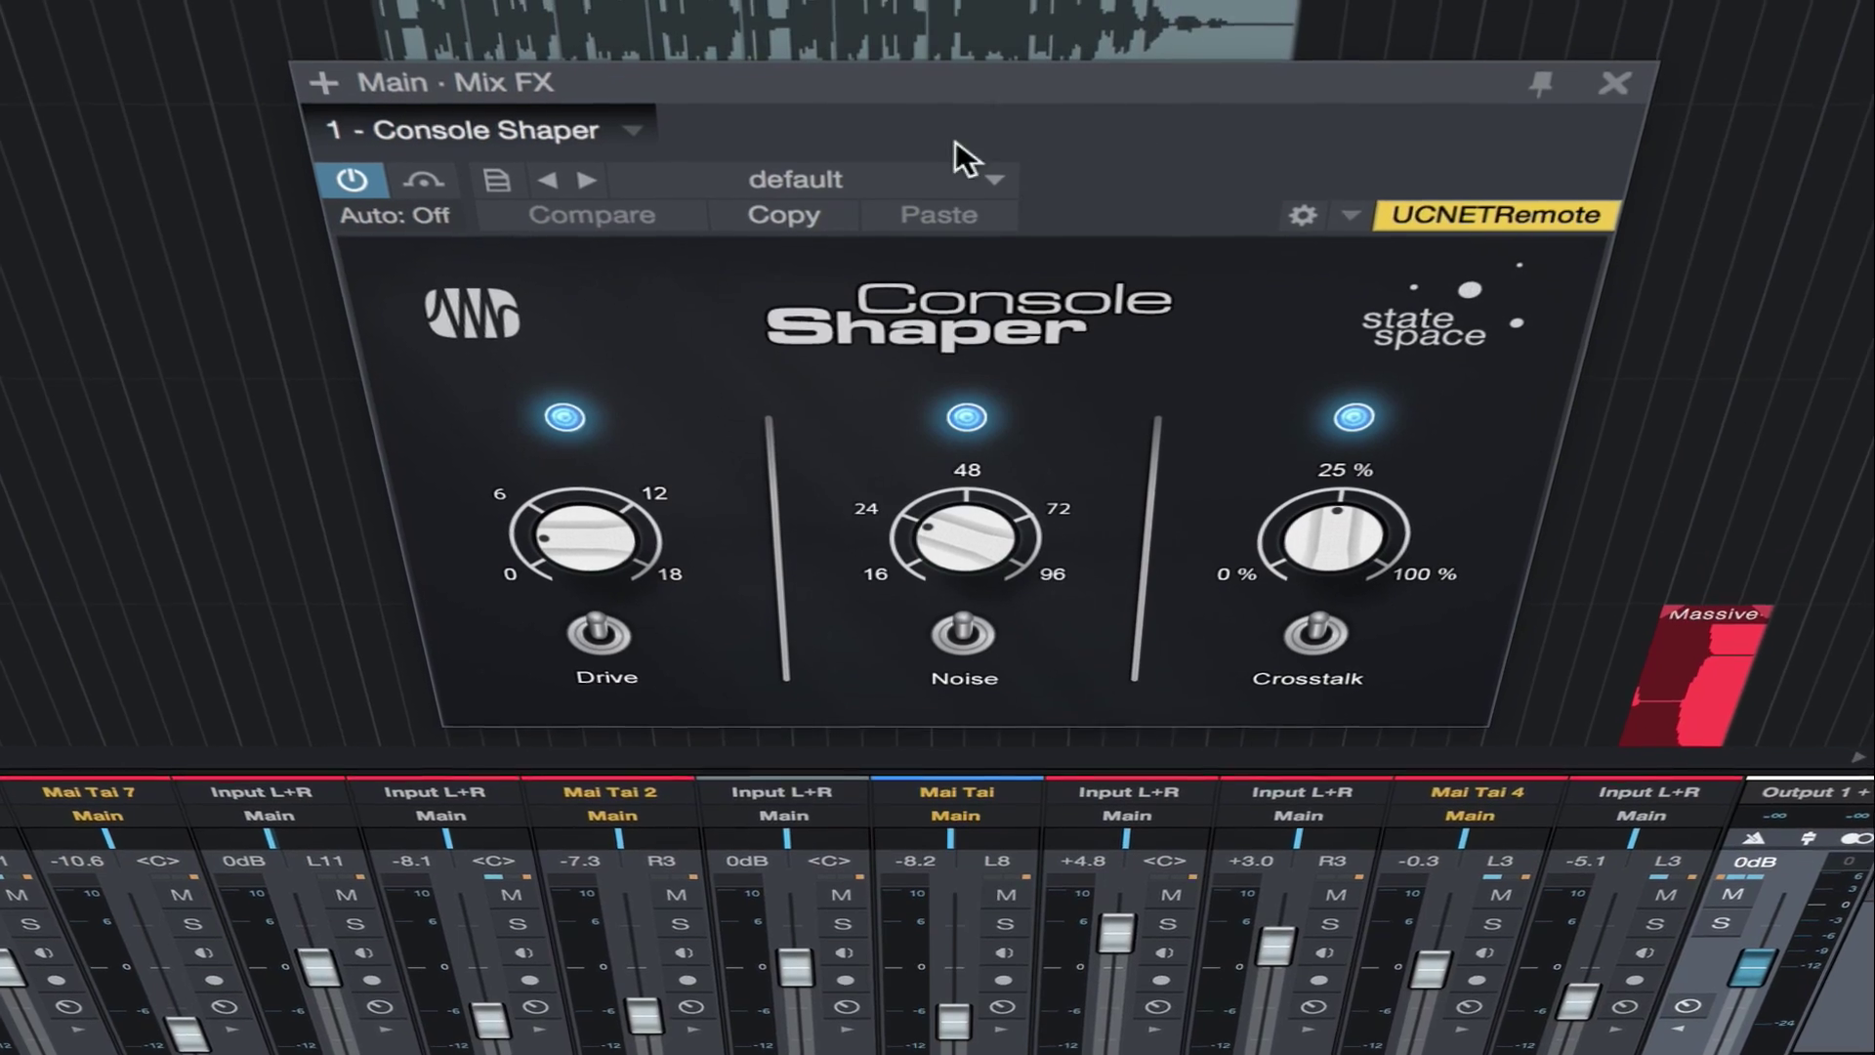
left_click(963, 209)
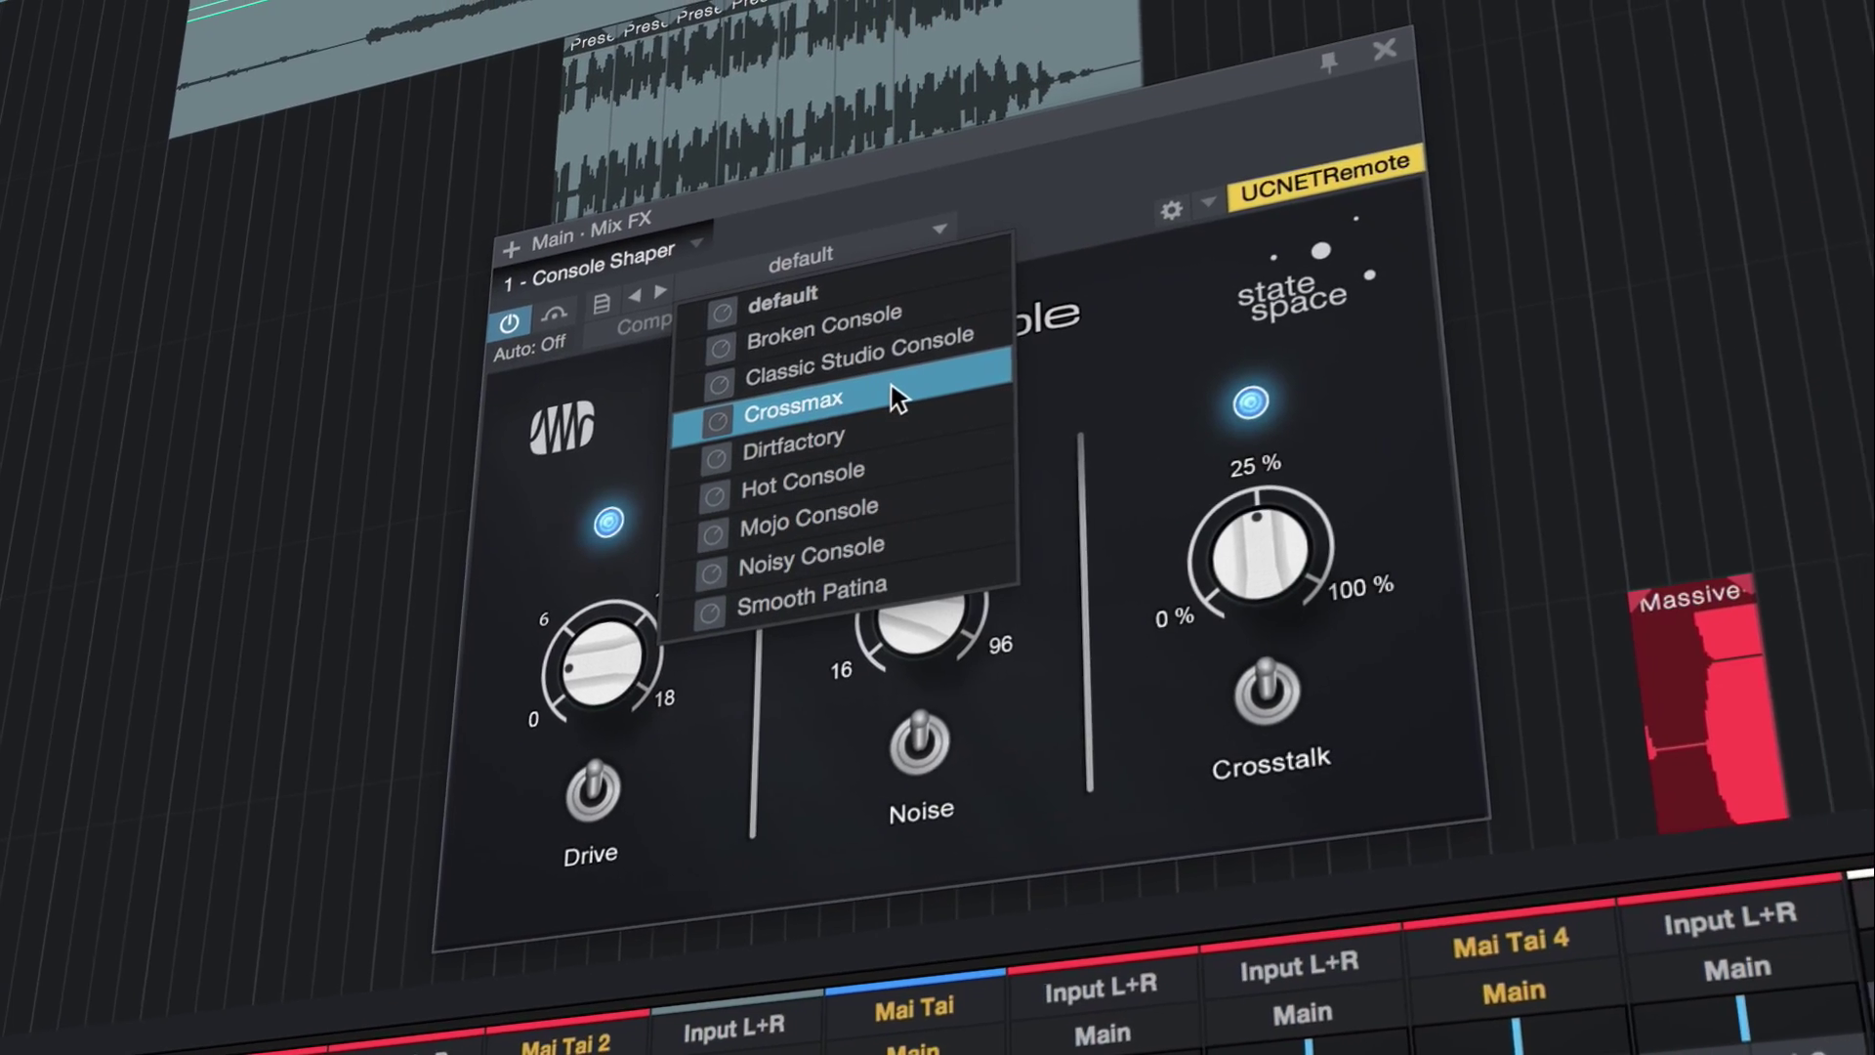
left_click(865, 400)
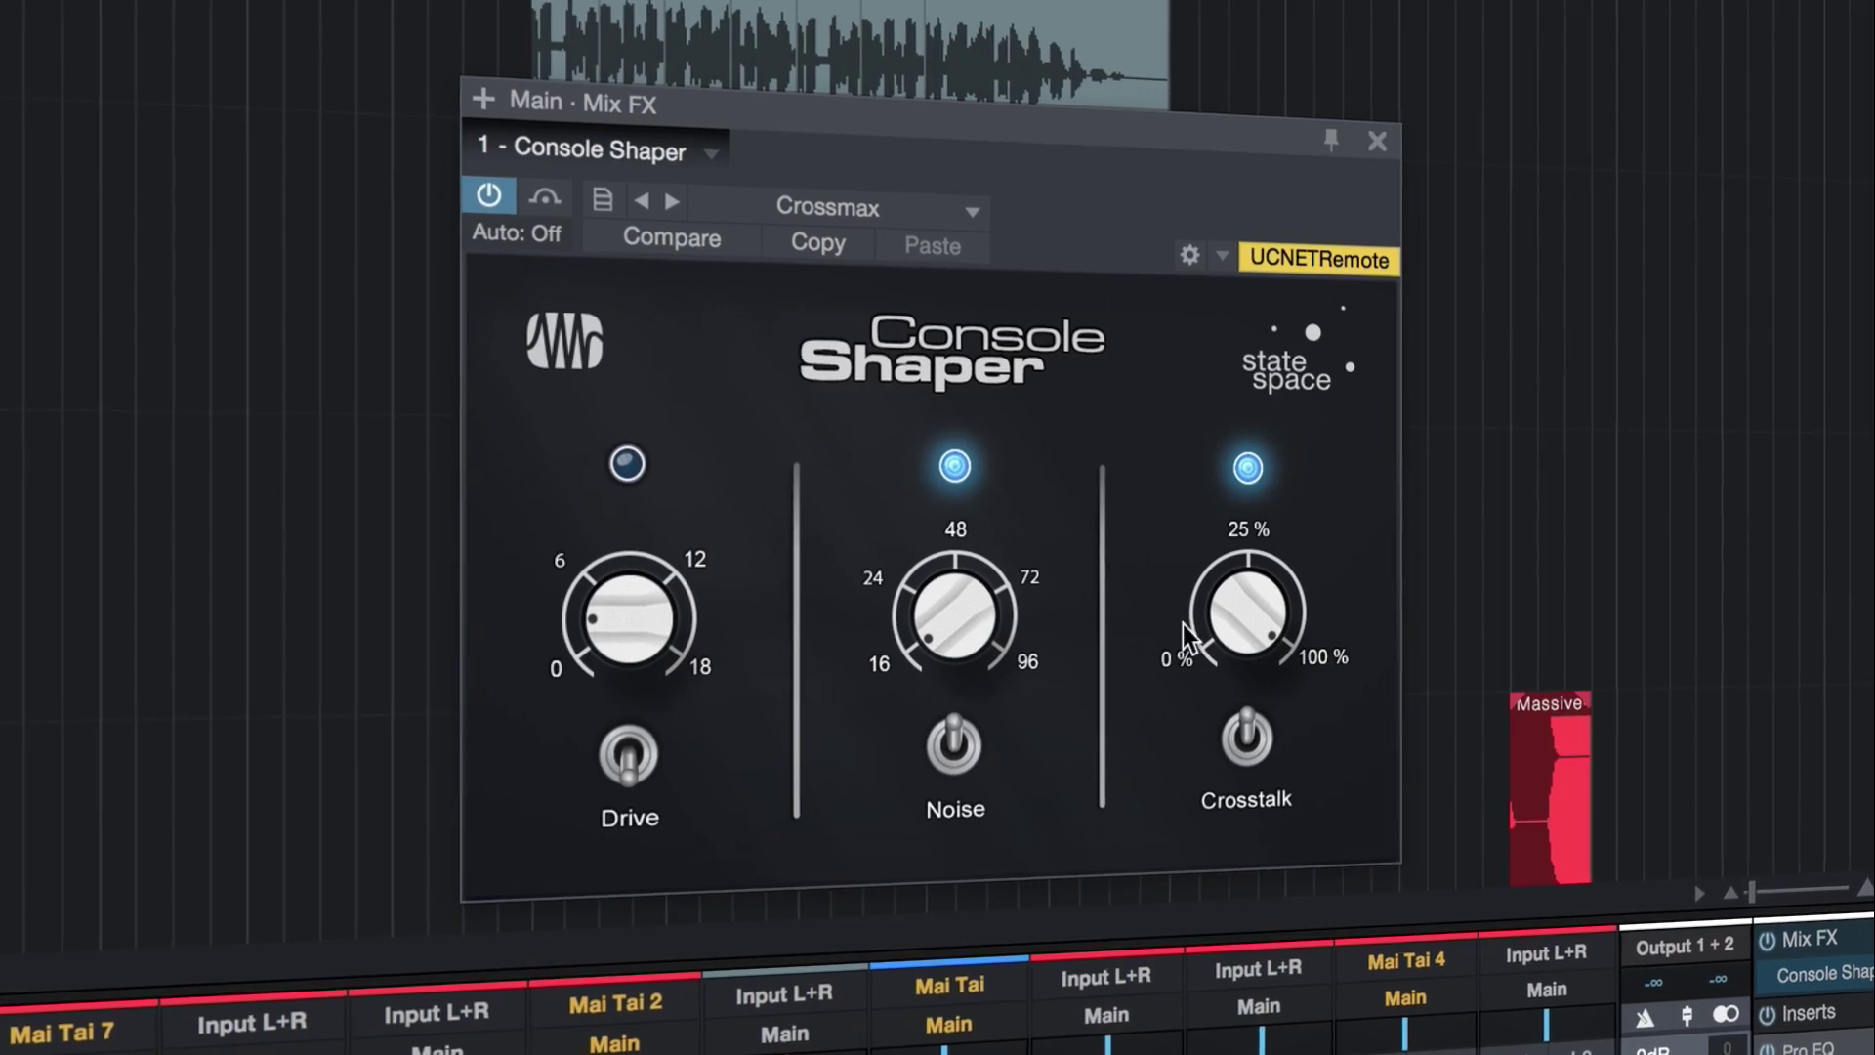
left_click_drag(1220, 603, 1242, 803)
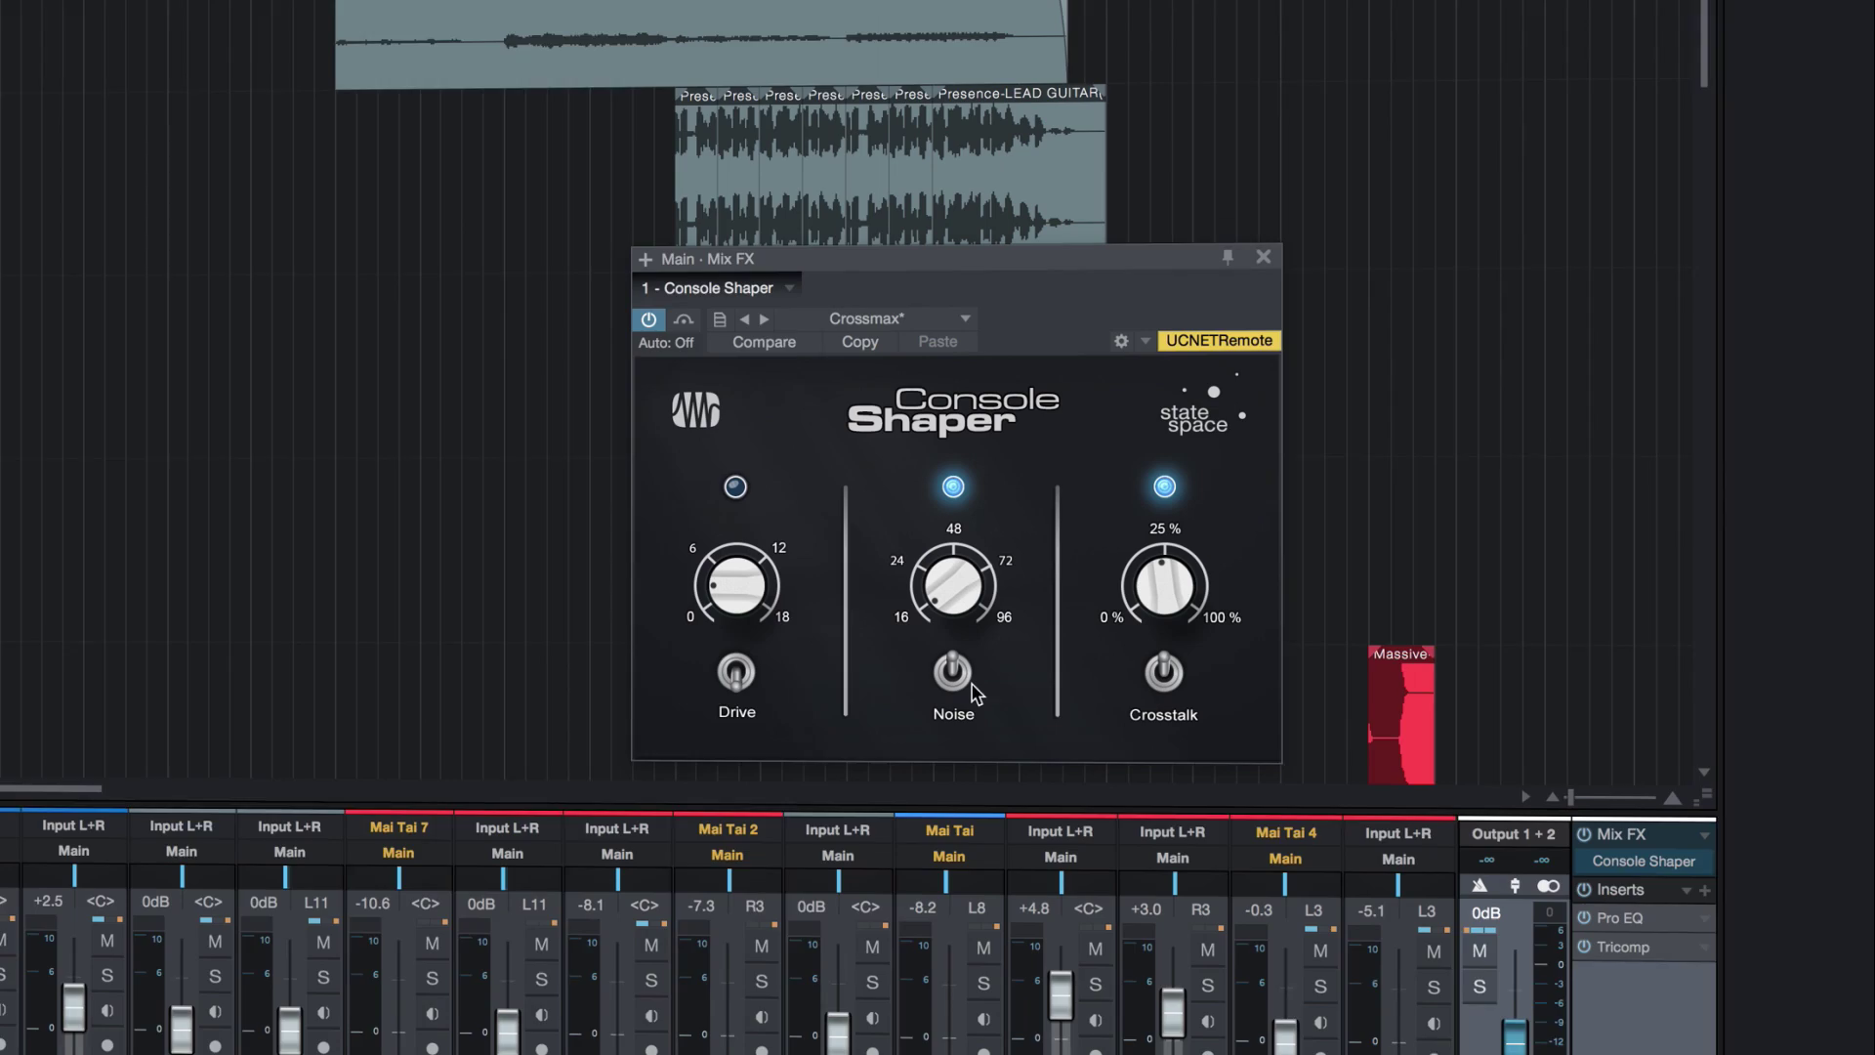
left_click(738, 486)
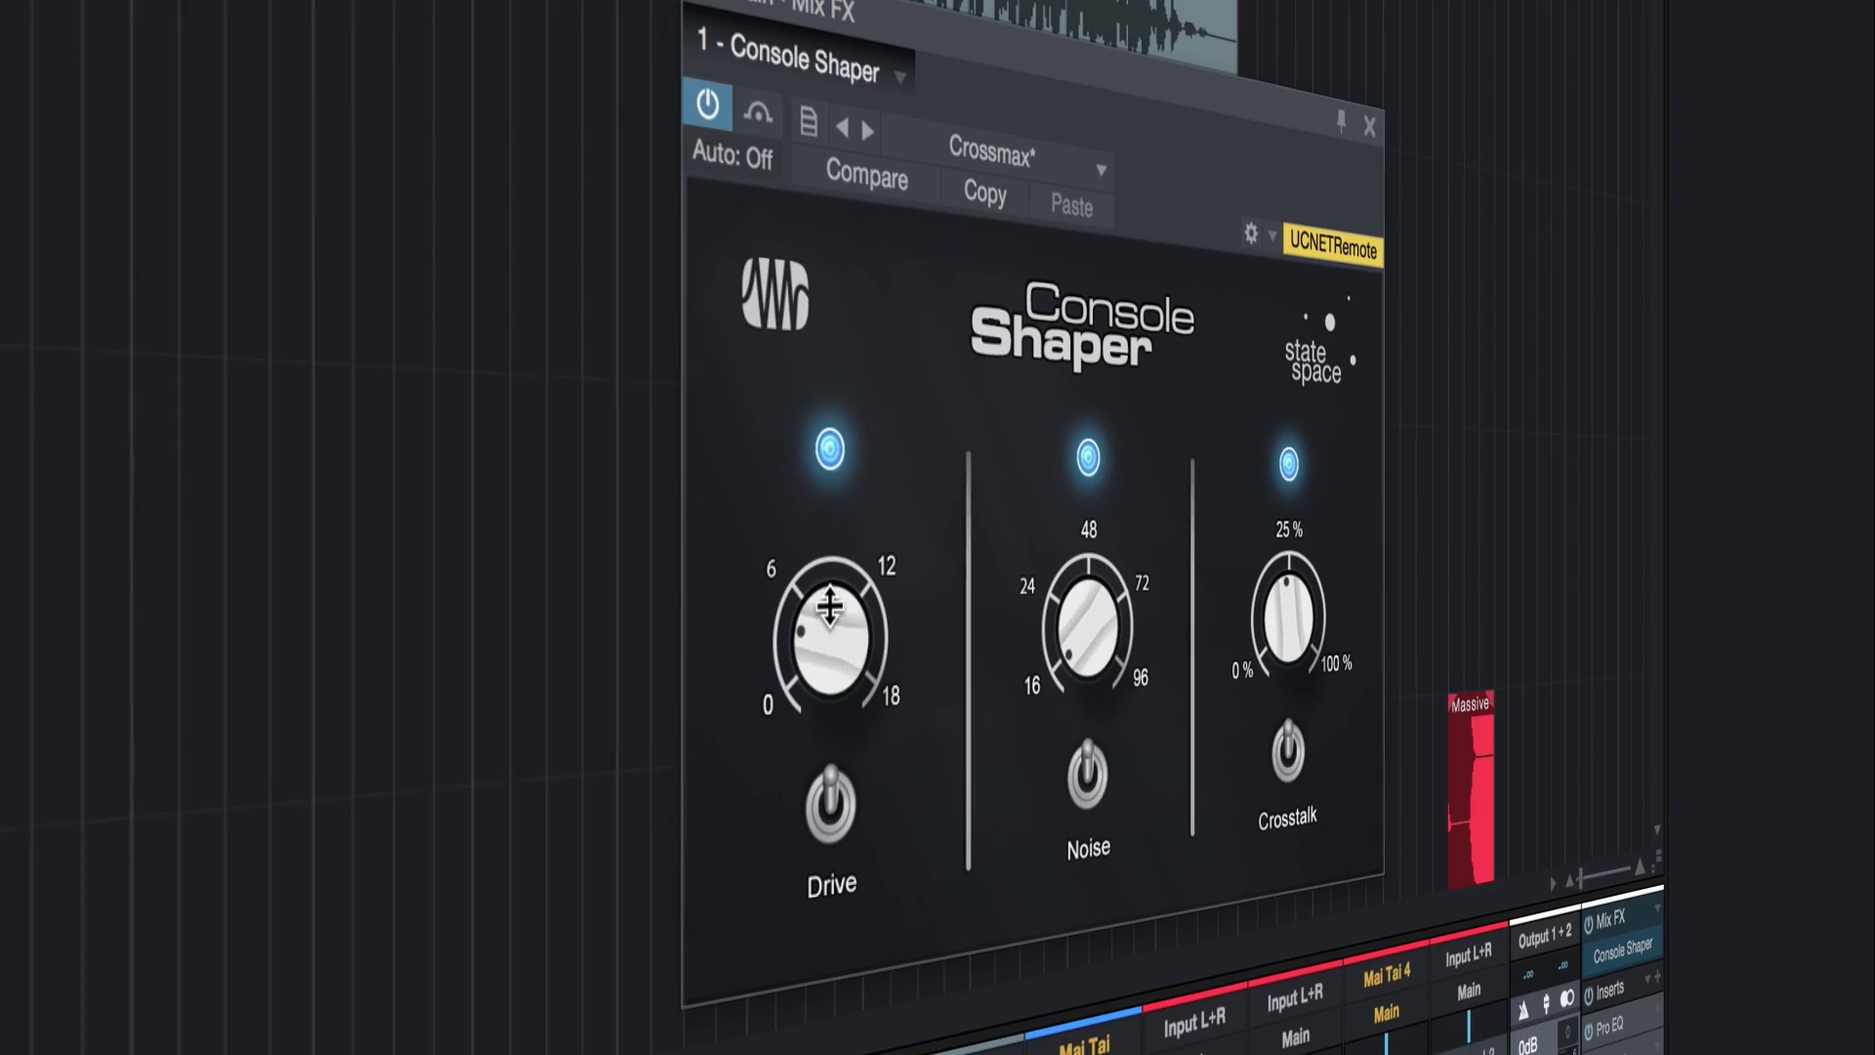
left_click_drag(830, 606, 699, 521)
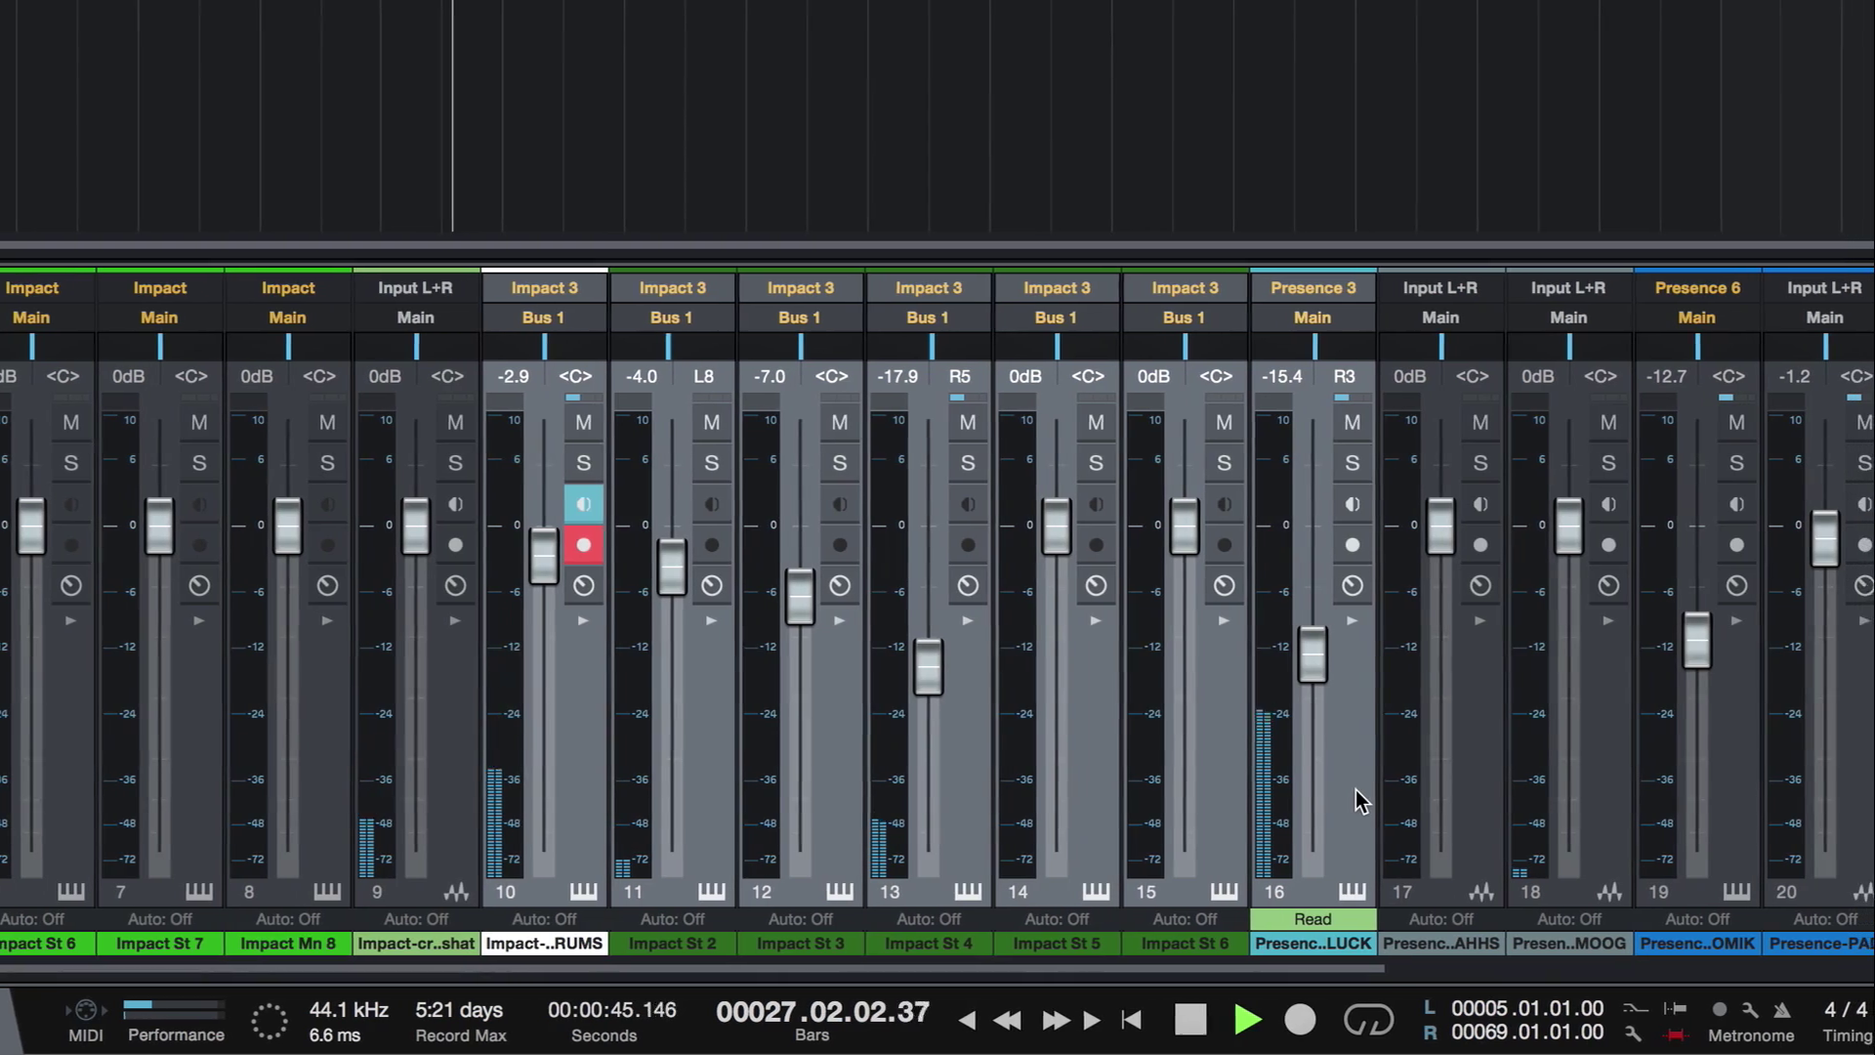
right_click(1356, 789)
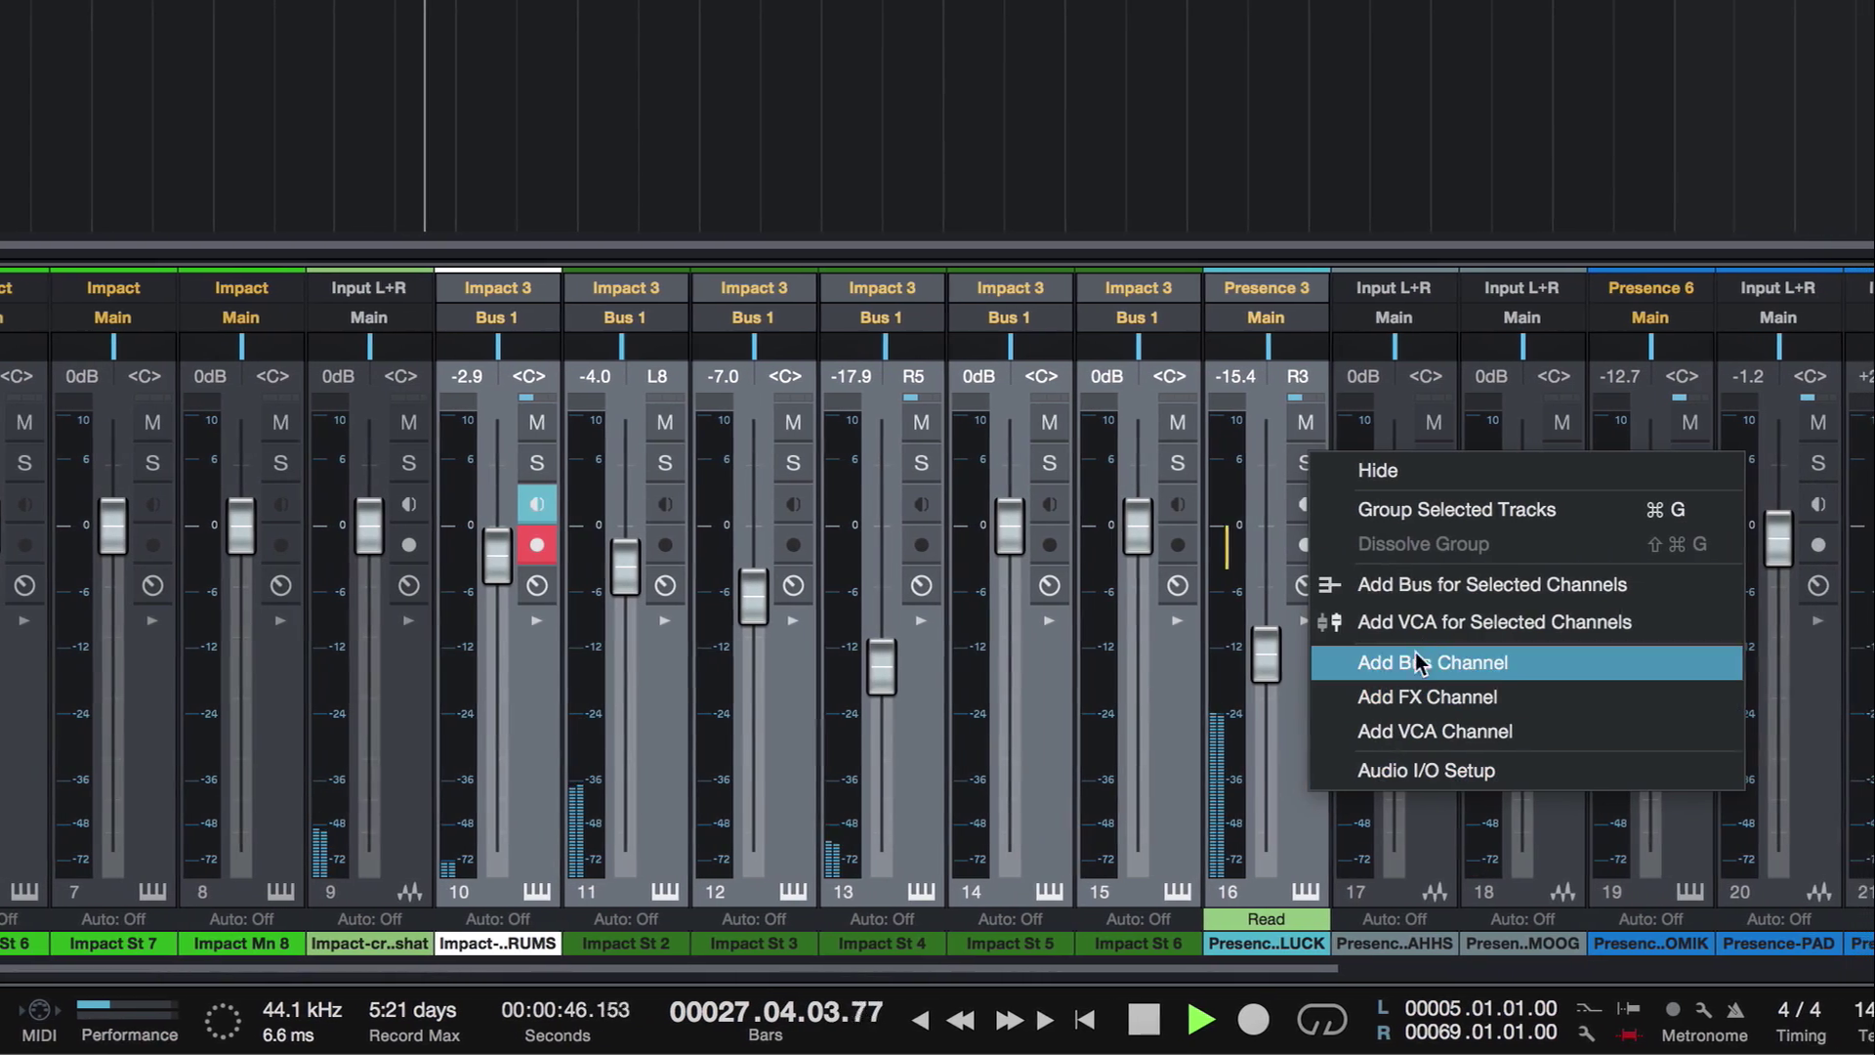
Step: Create VCA 1 for the selected channels, lower it, and raise channel 16 to -7.1
left_click(1398, 622)
left_click_drag(1334, 528, 1279, 625)
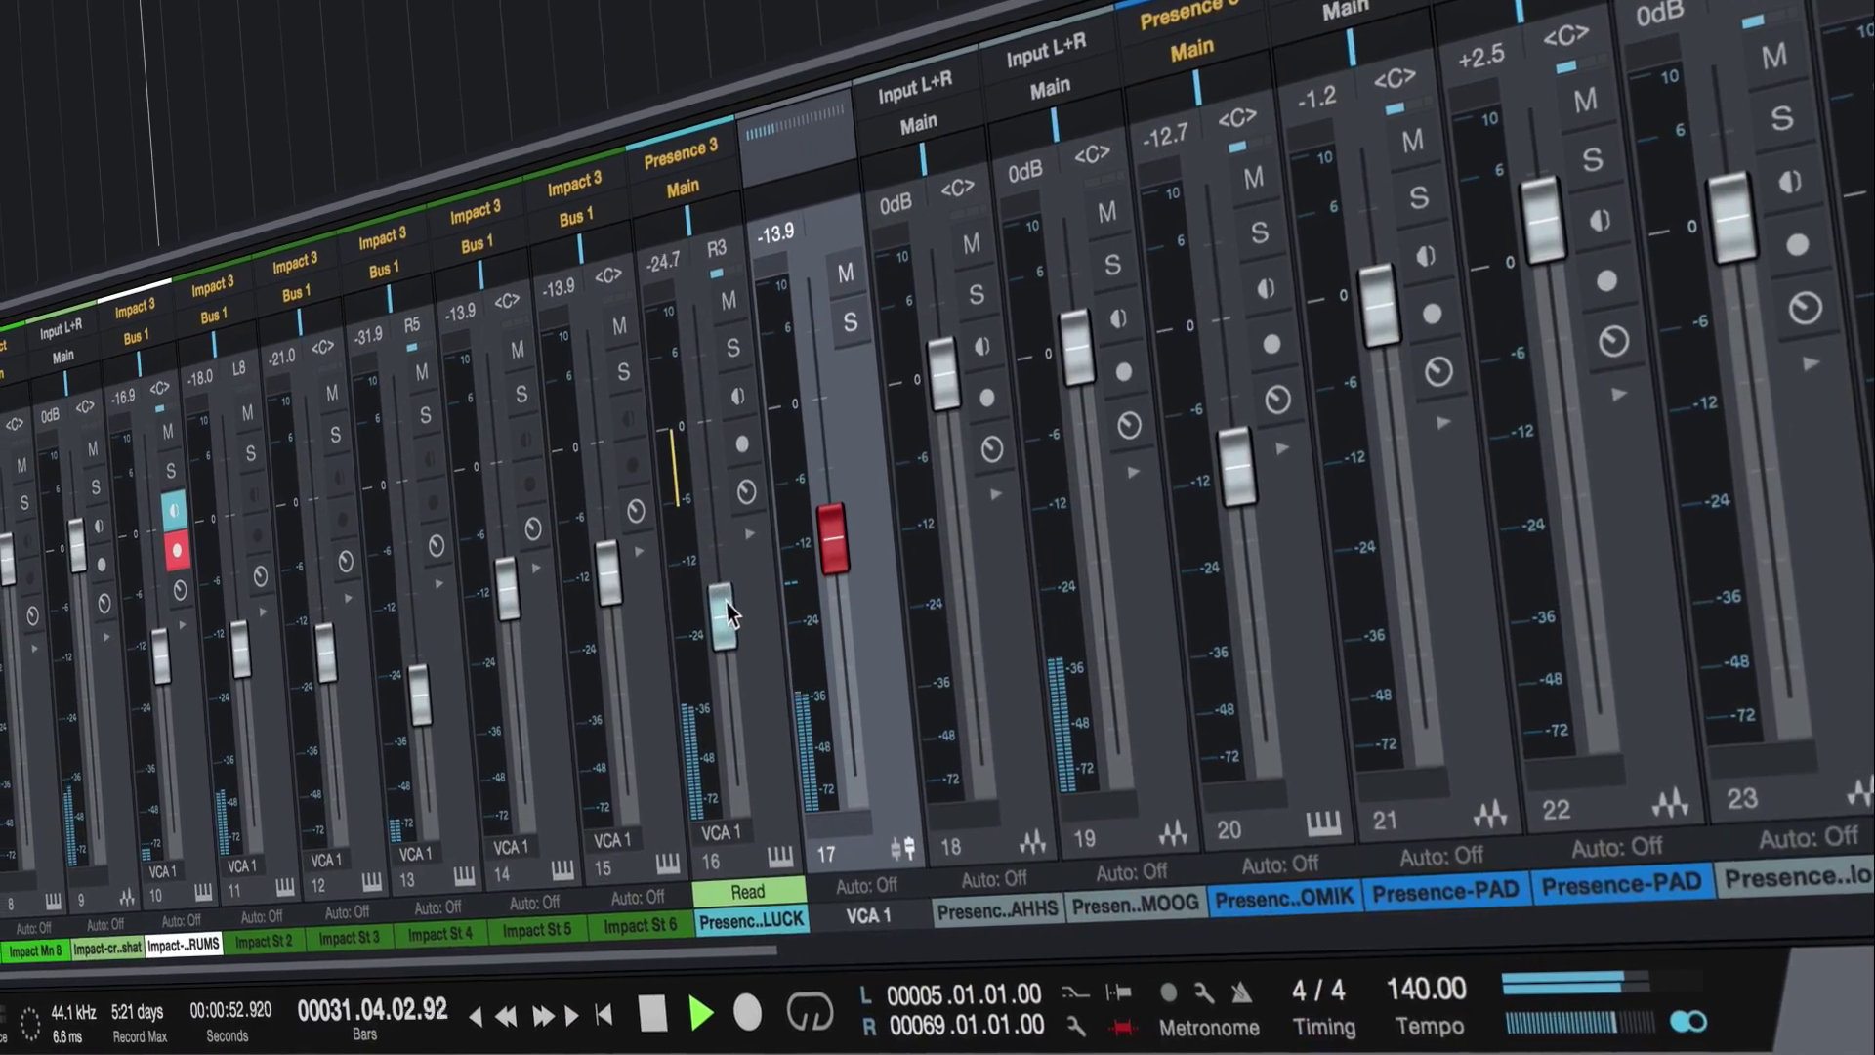
left_click_drag(727, 601, 703, 491)
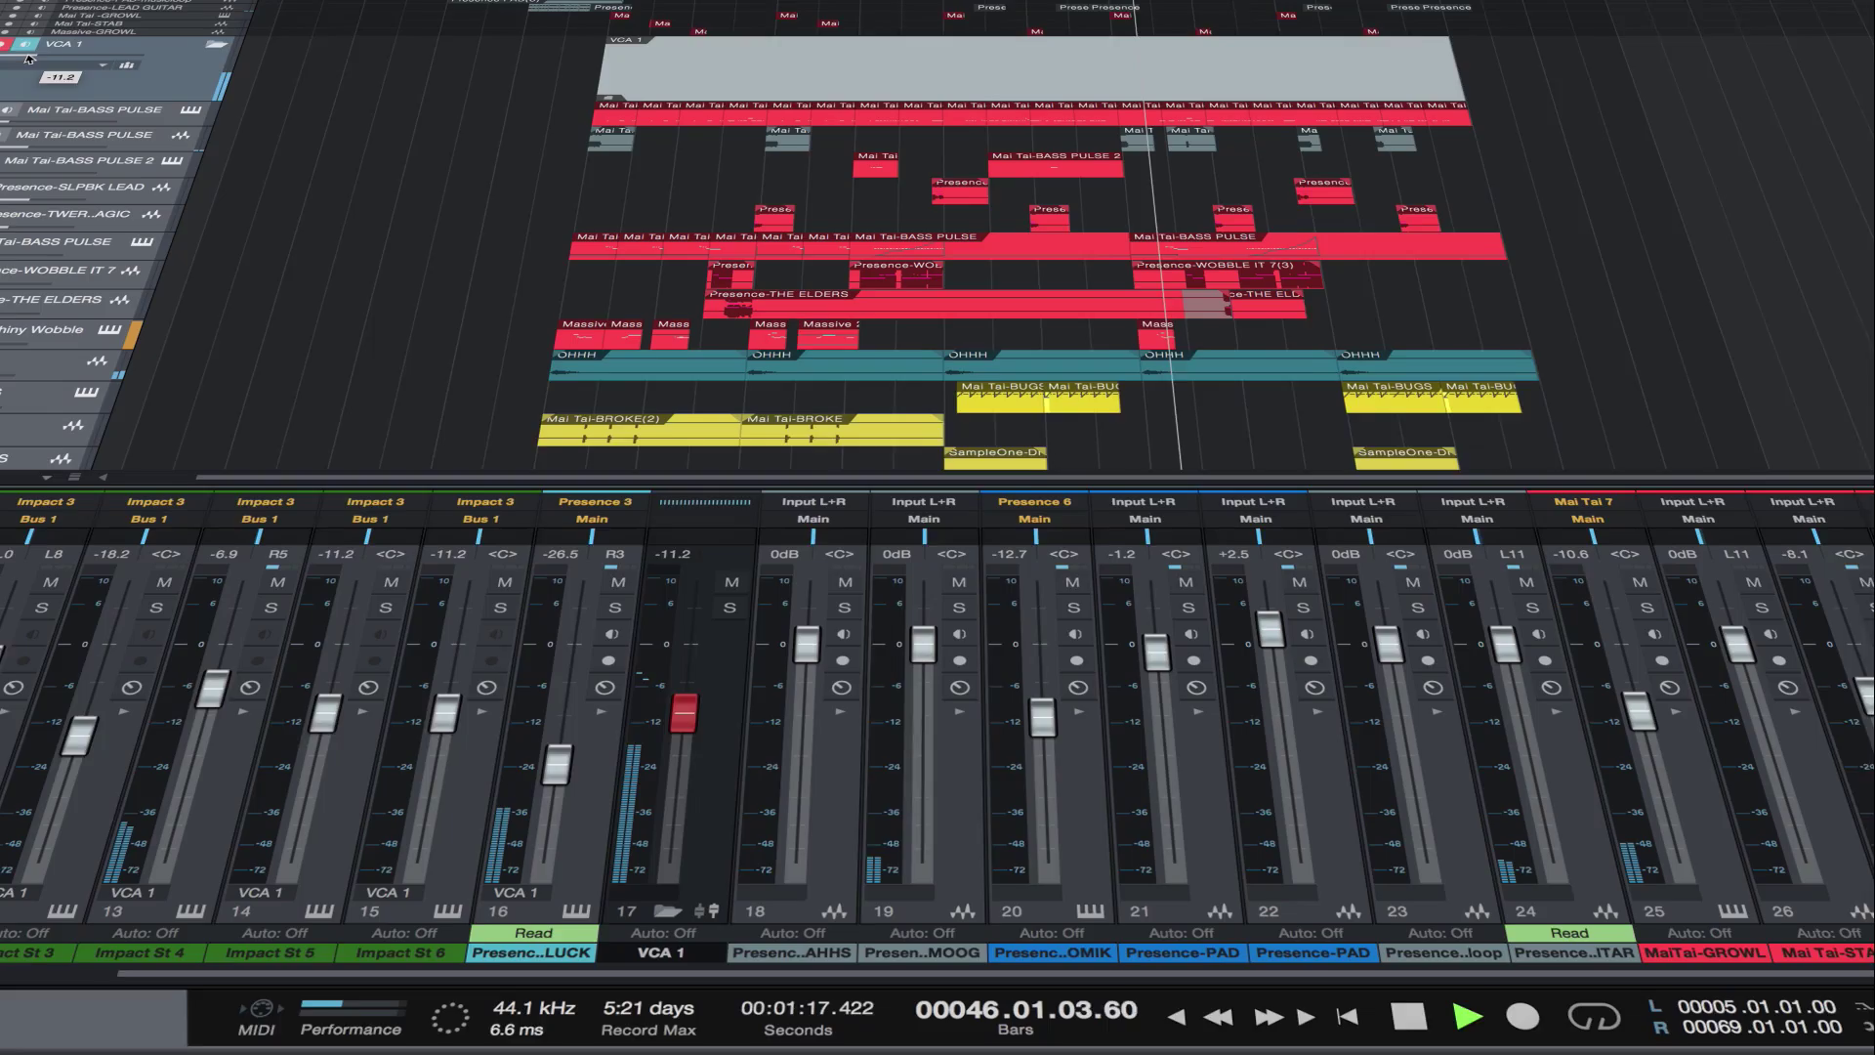
left_click_drag(27, 58, 97, 57)
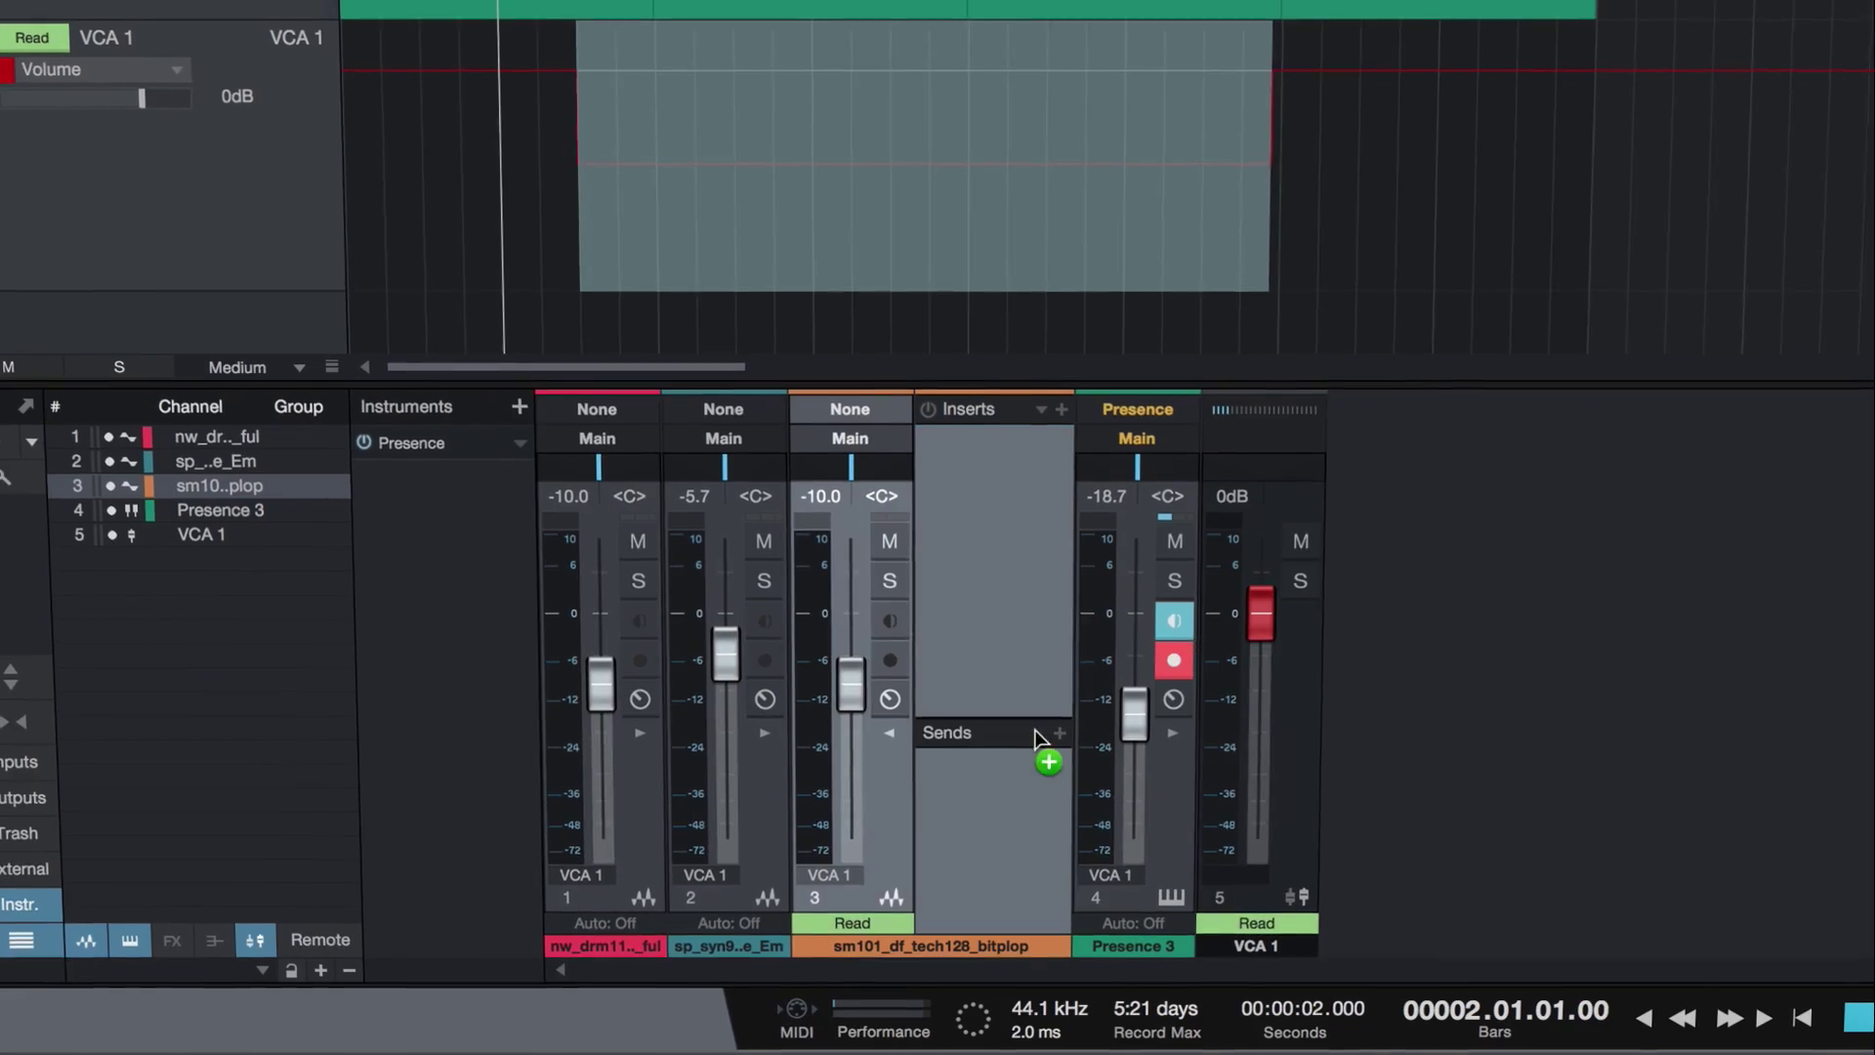
Step: Add an Analog Delay send and lower its volume automation within a marked range
left_click_drag(1025, 732, 1008, 788)
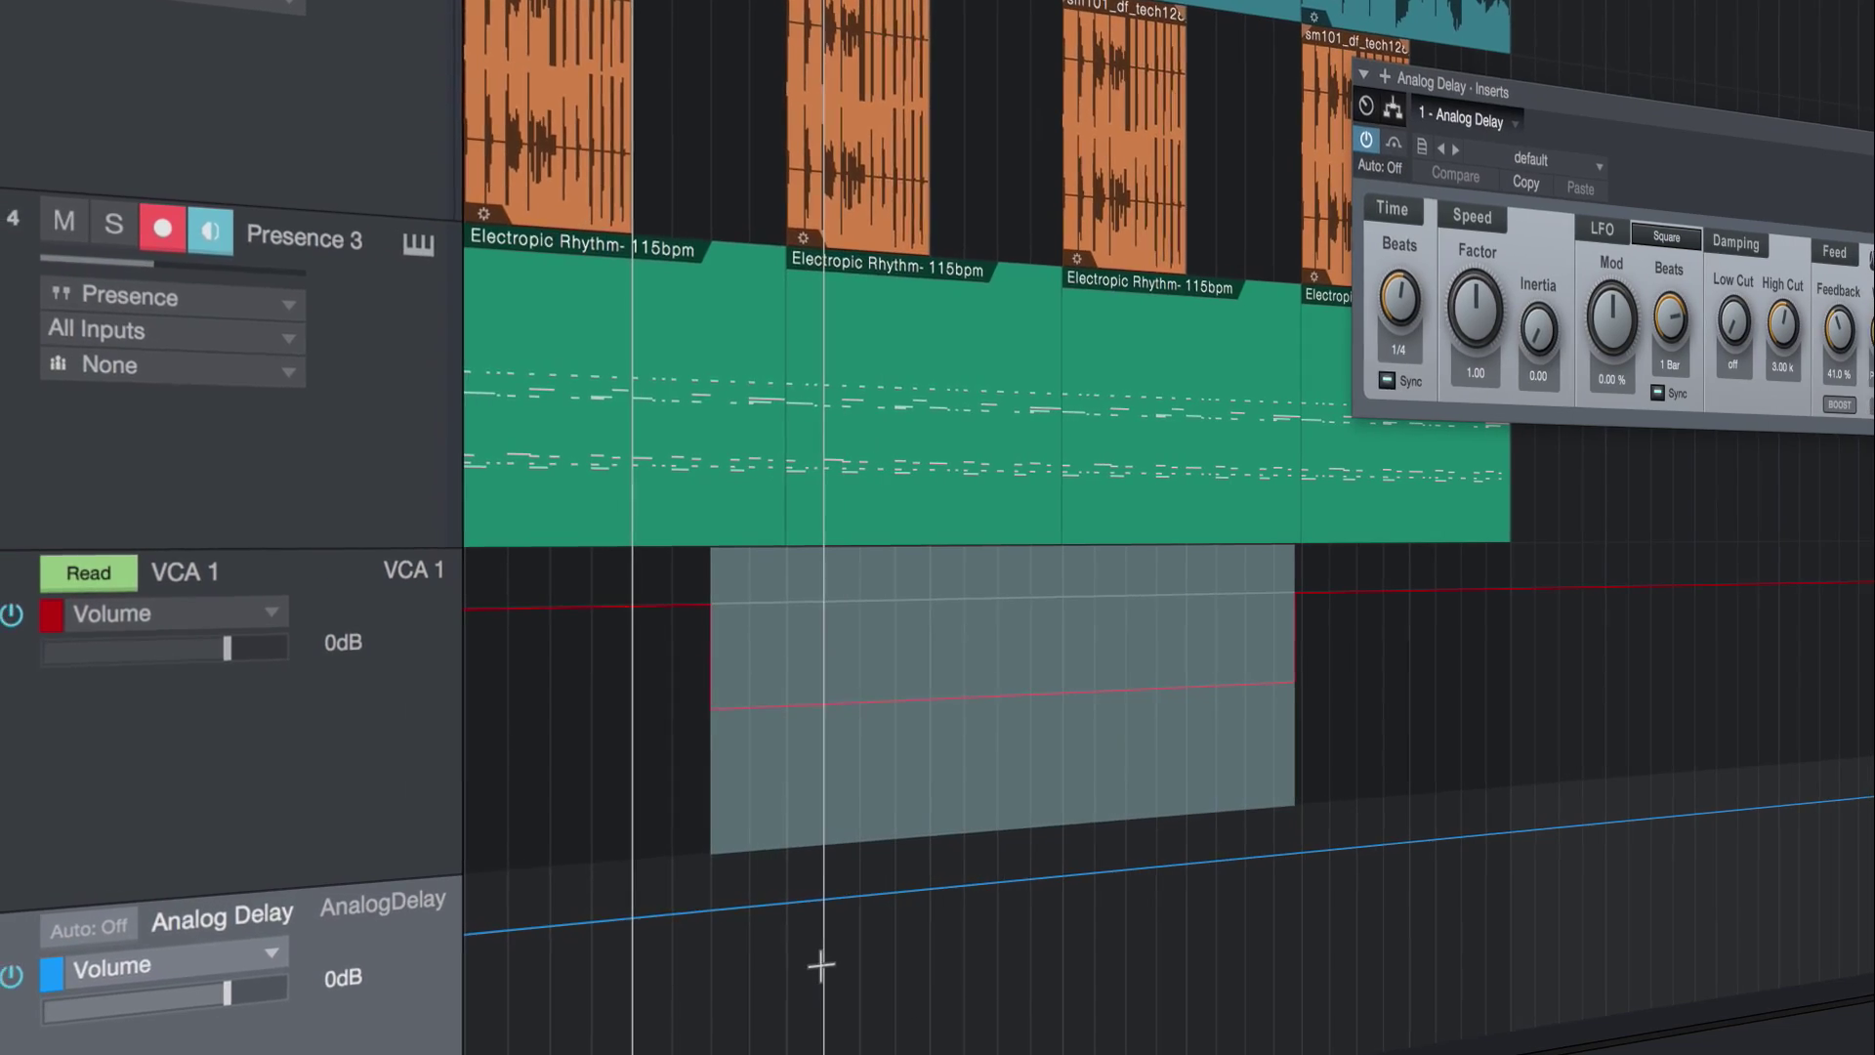
left_click_drag(586, 940, 683, 940)
left_click_drag(712, 302, 683, 401)
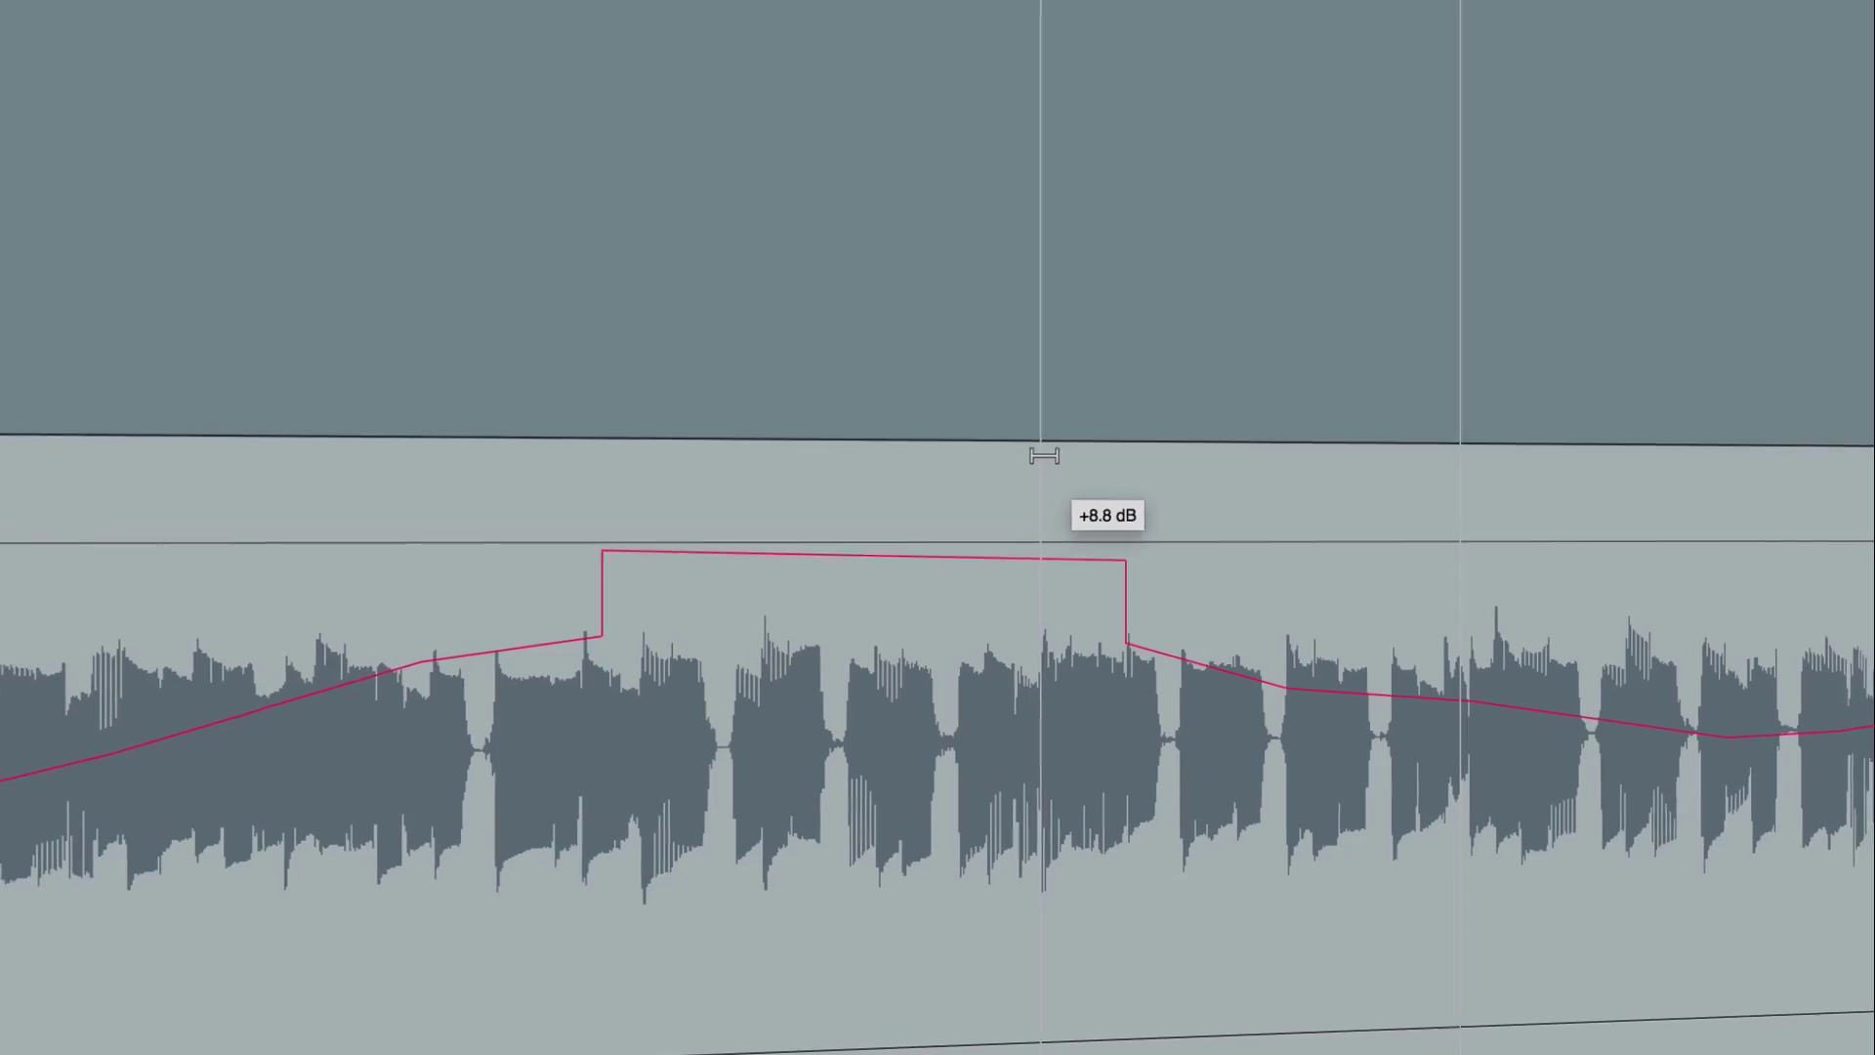
Step: Raise the boosted envelope section to +11.1 dB and widen the selected time range
left_click_drag(1042, 448, 1044, 440)
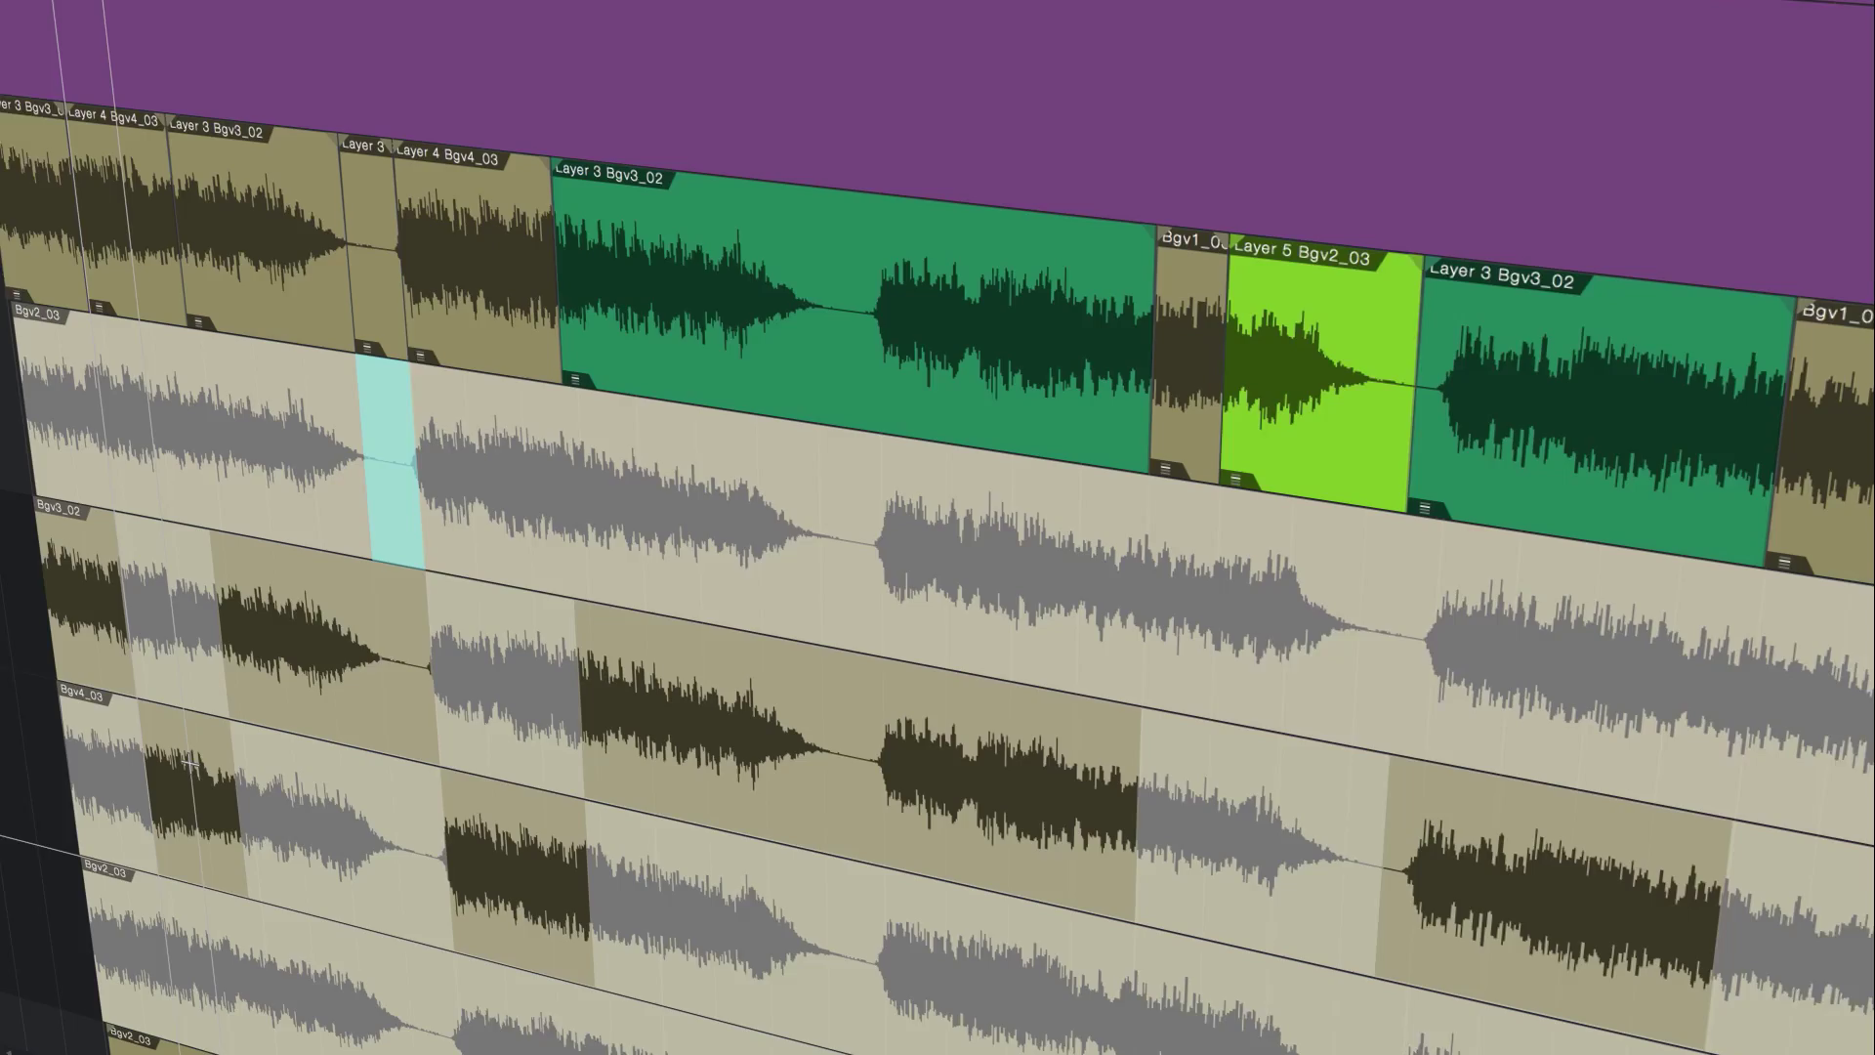
left_click_drag(419, 461, 930, 545)
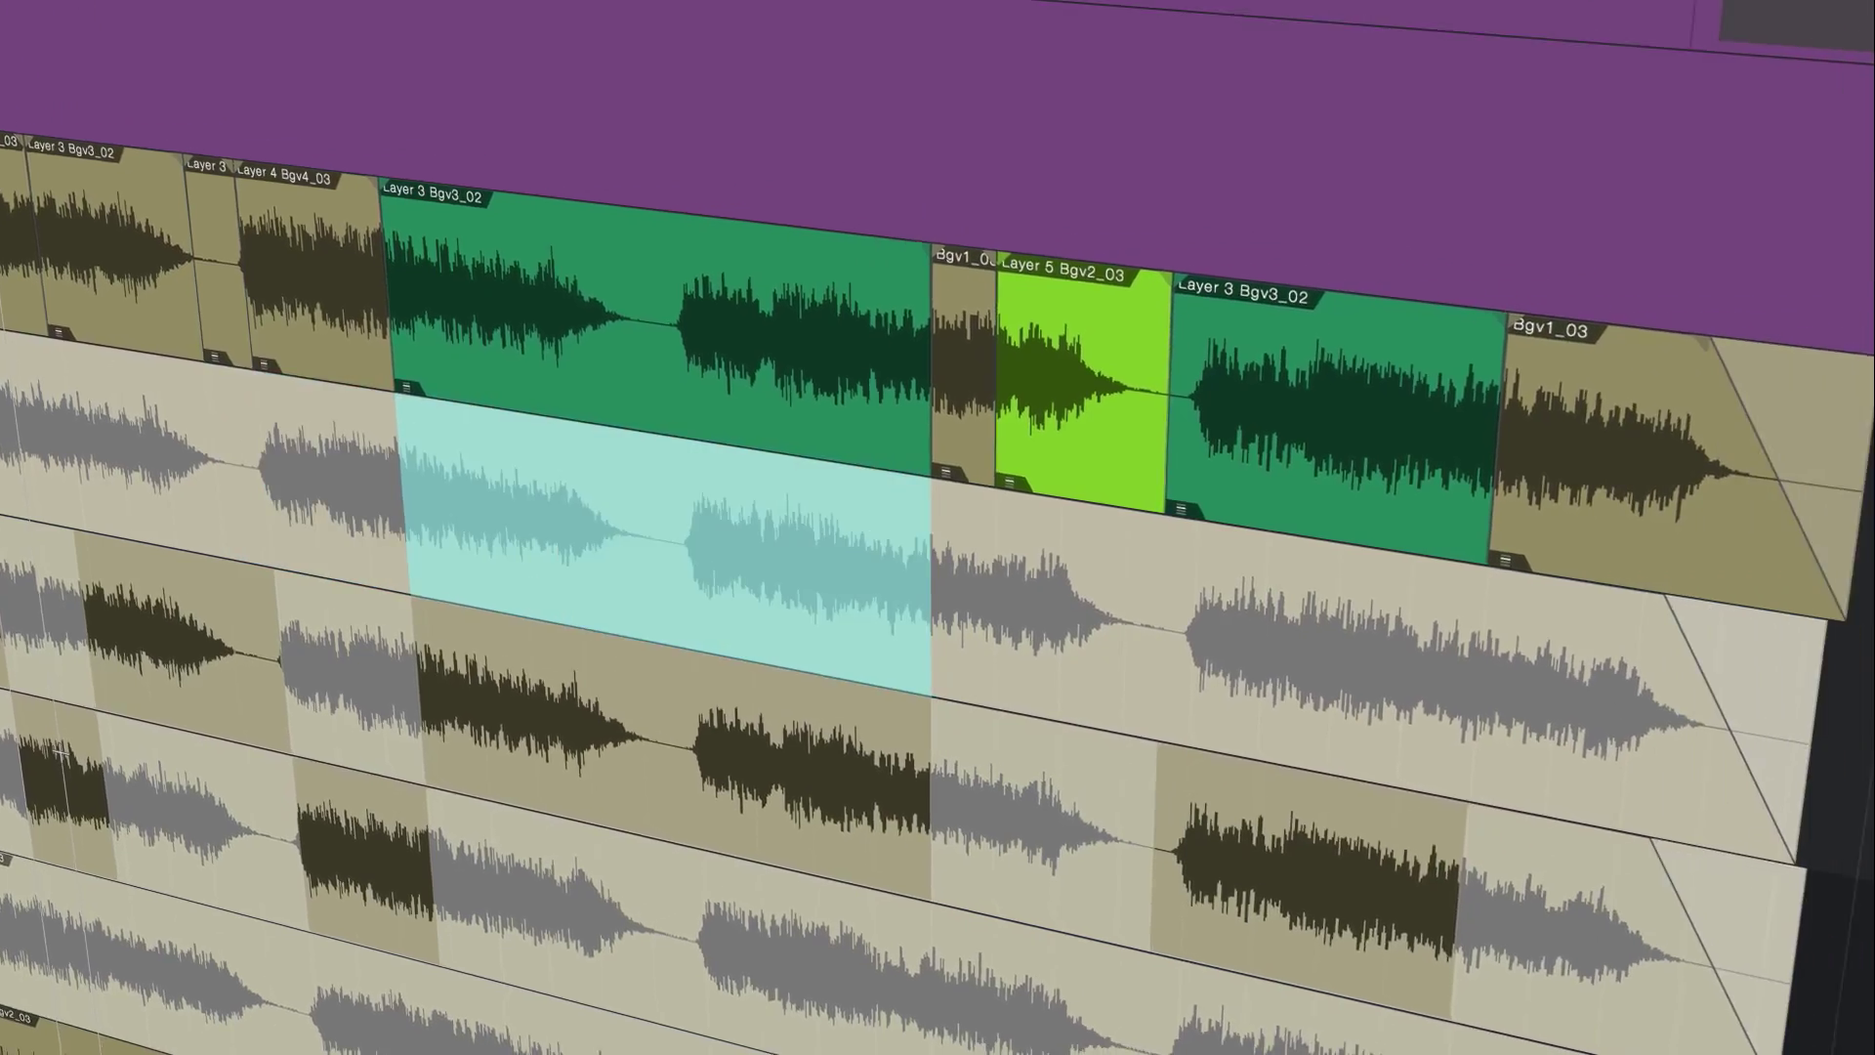
right_click(708, 1016)
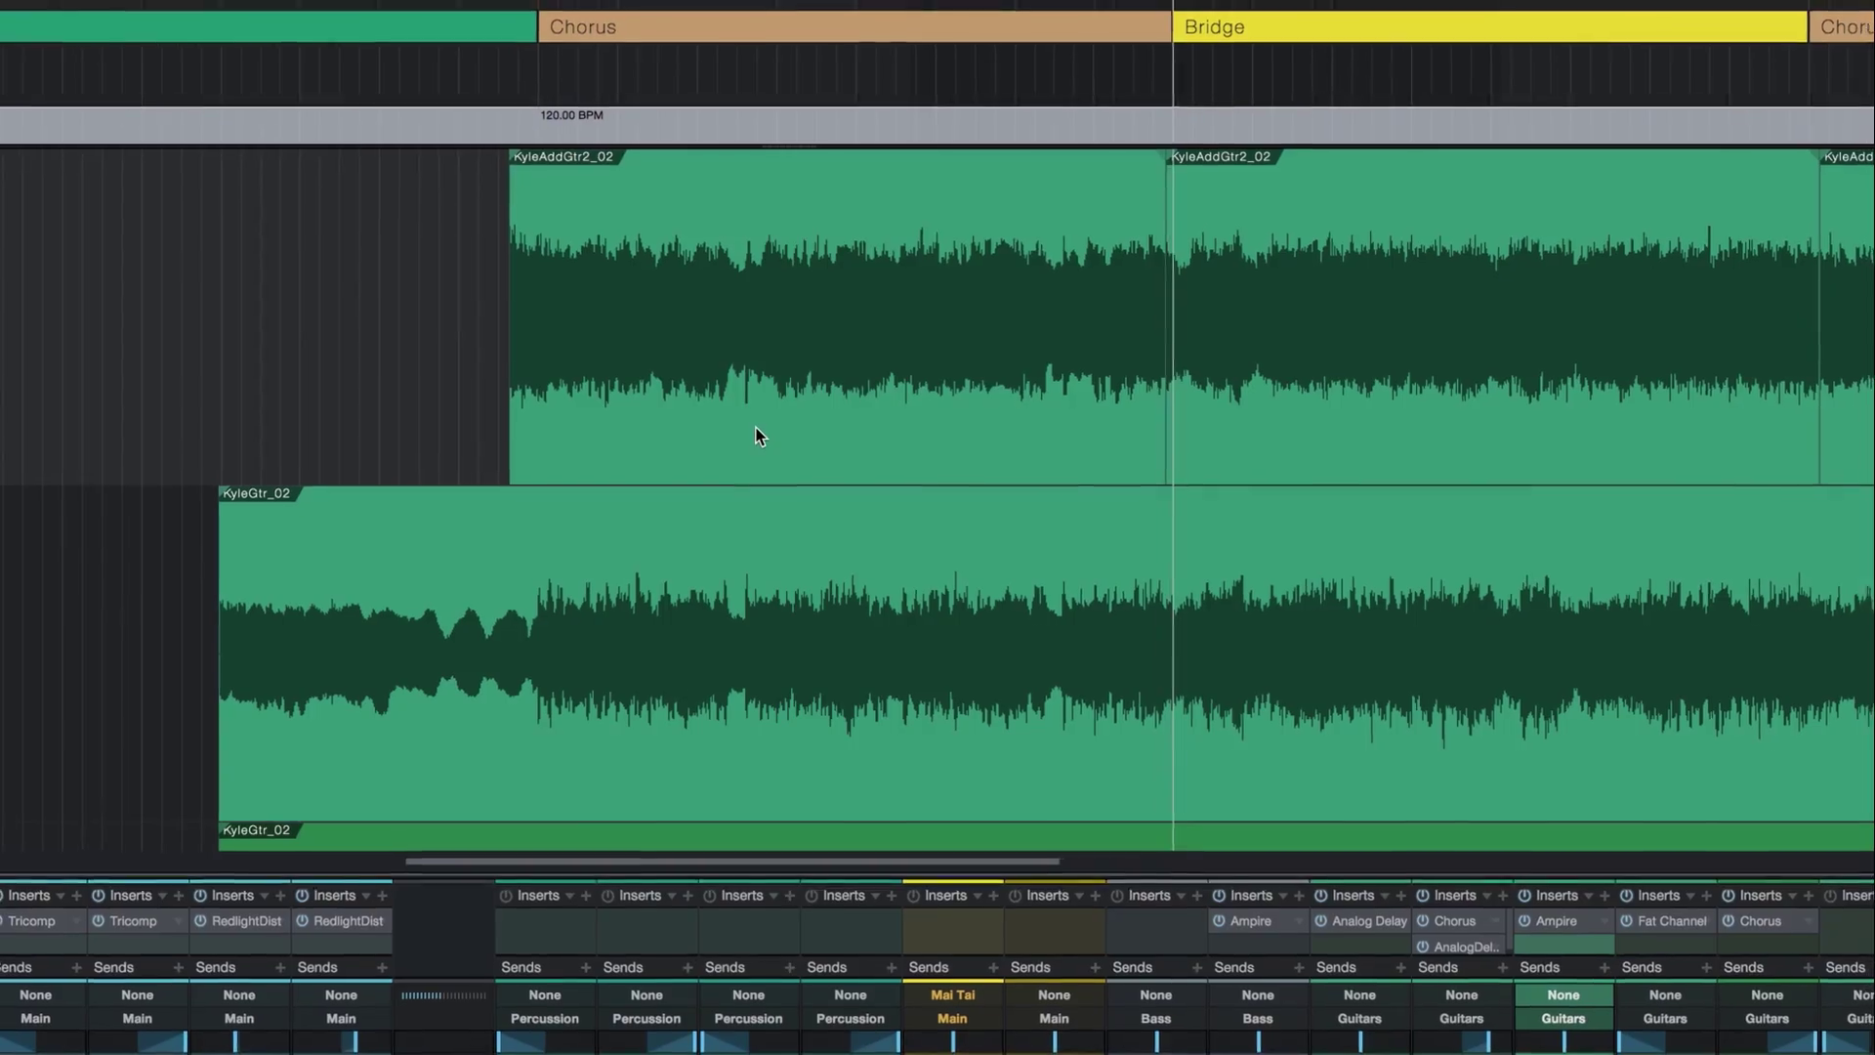
Step: Move the guitar clip earlier, then range-select guitar bars 58–60, the drum clip and Synth(2) 52.4–53.3
left_click_drag(760, 437, 529, 414)
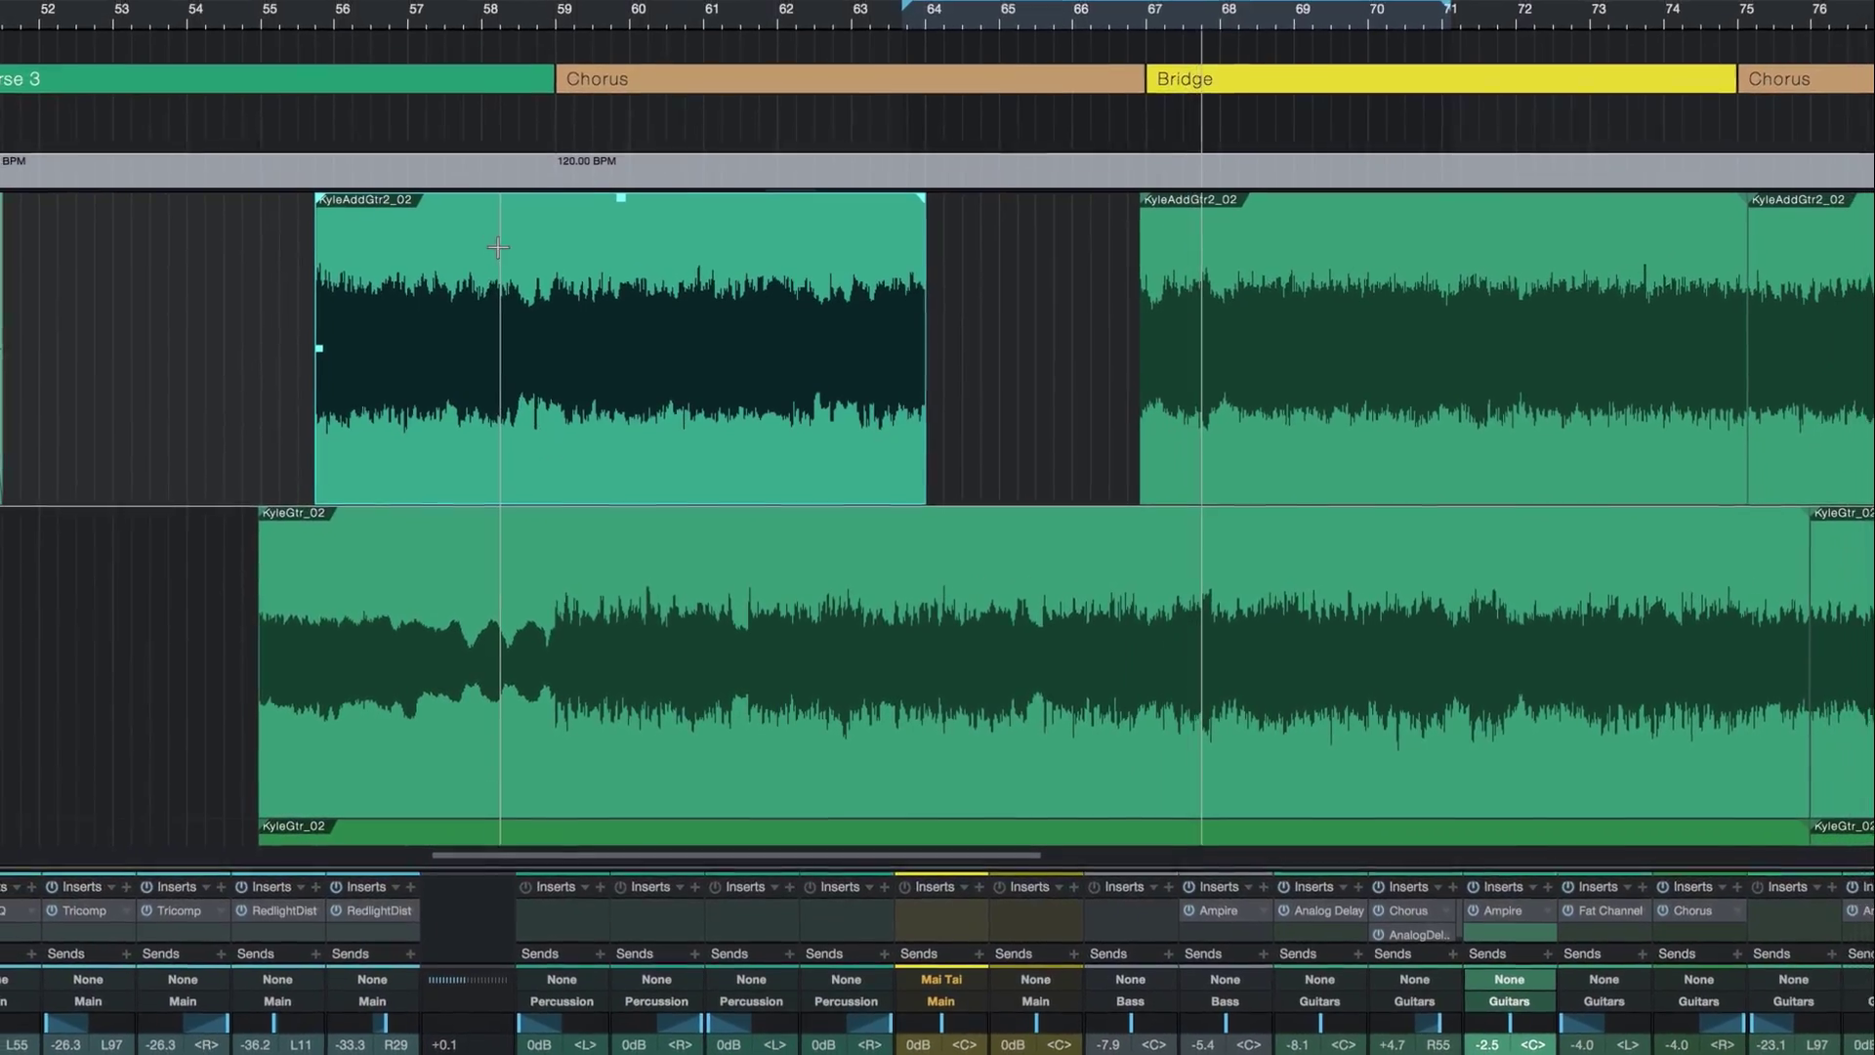
left_click_drag(510, 242, 632, 293)
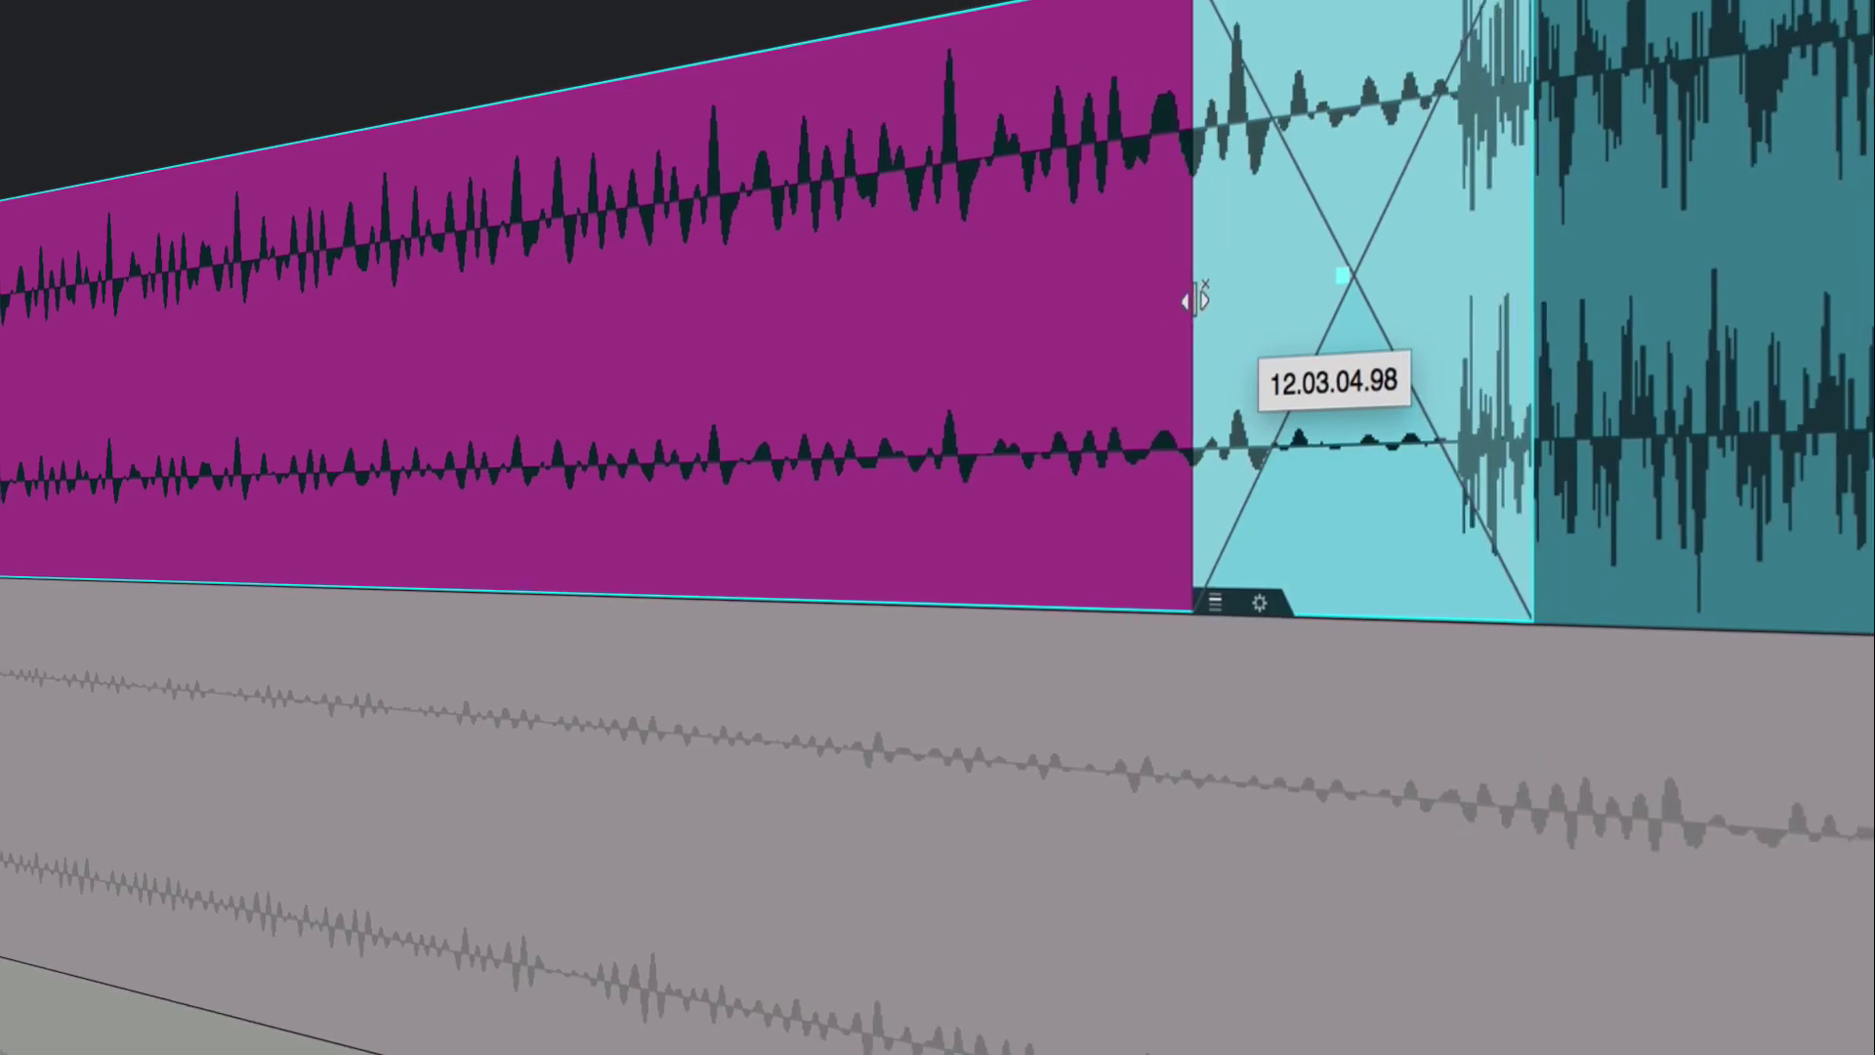
left_click_drag(1188, 293, 969, 422)
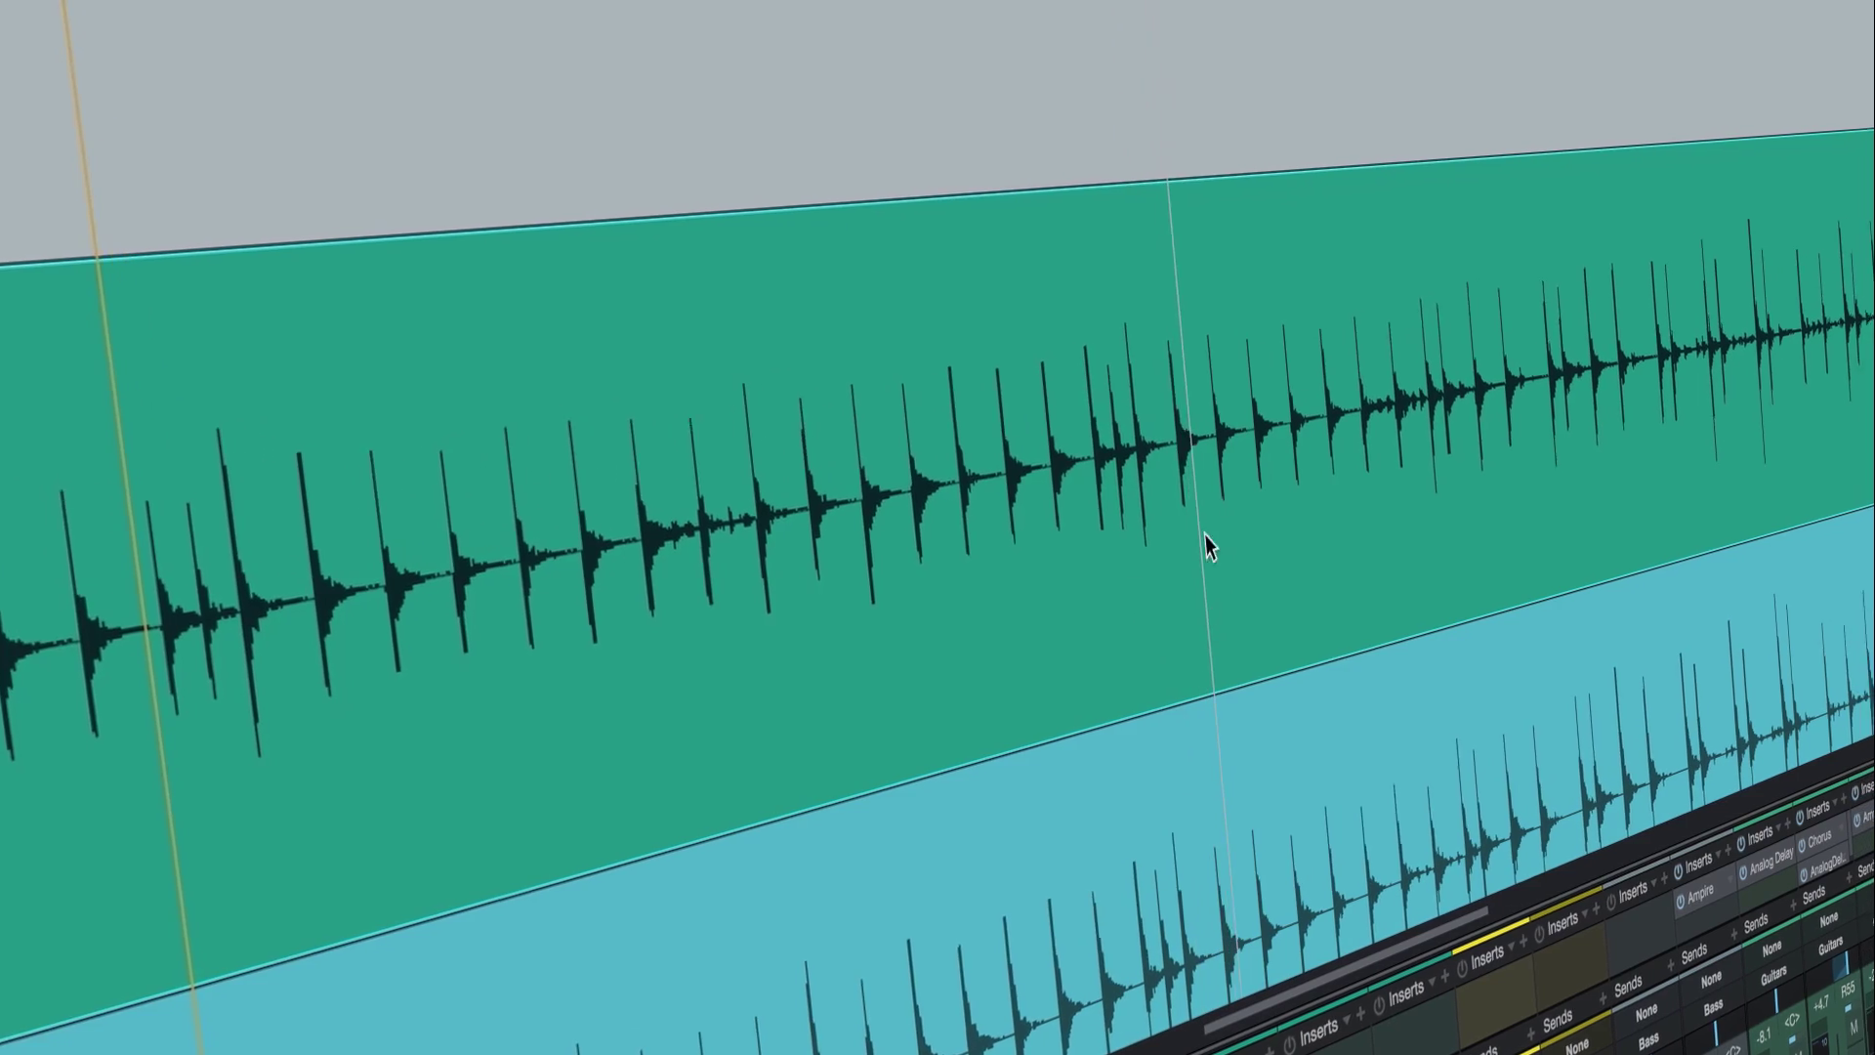
left_click_drag(1083, 235, 1226, 268)
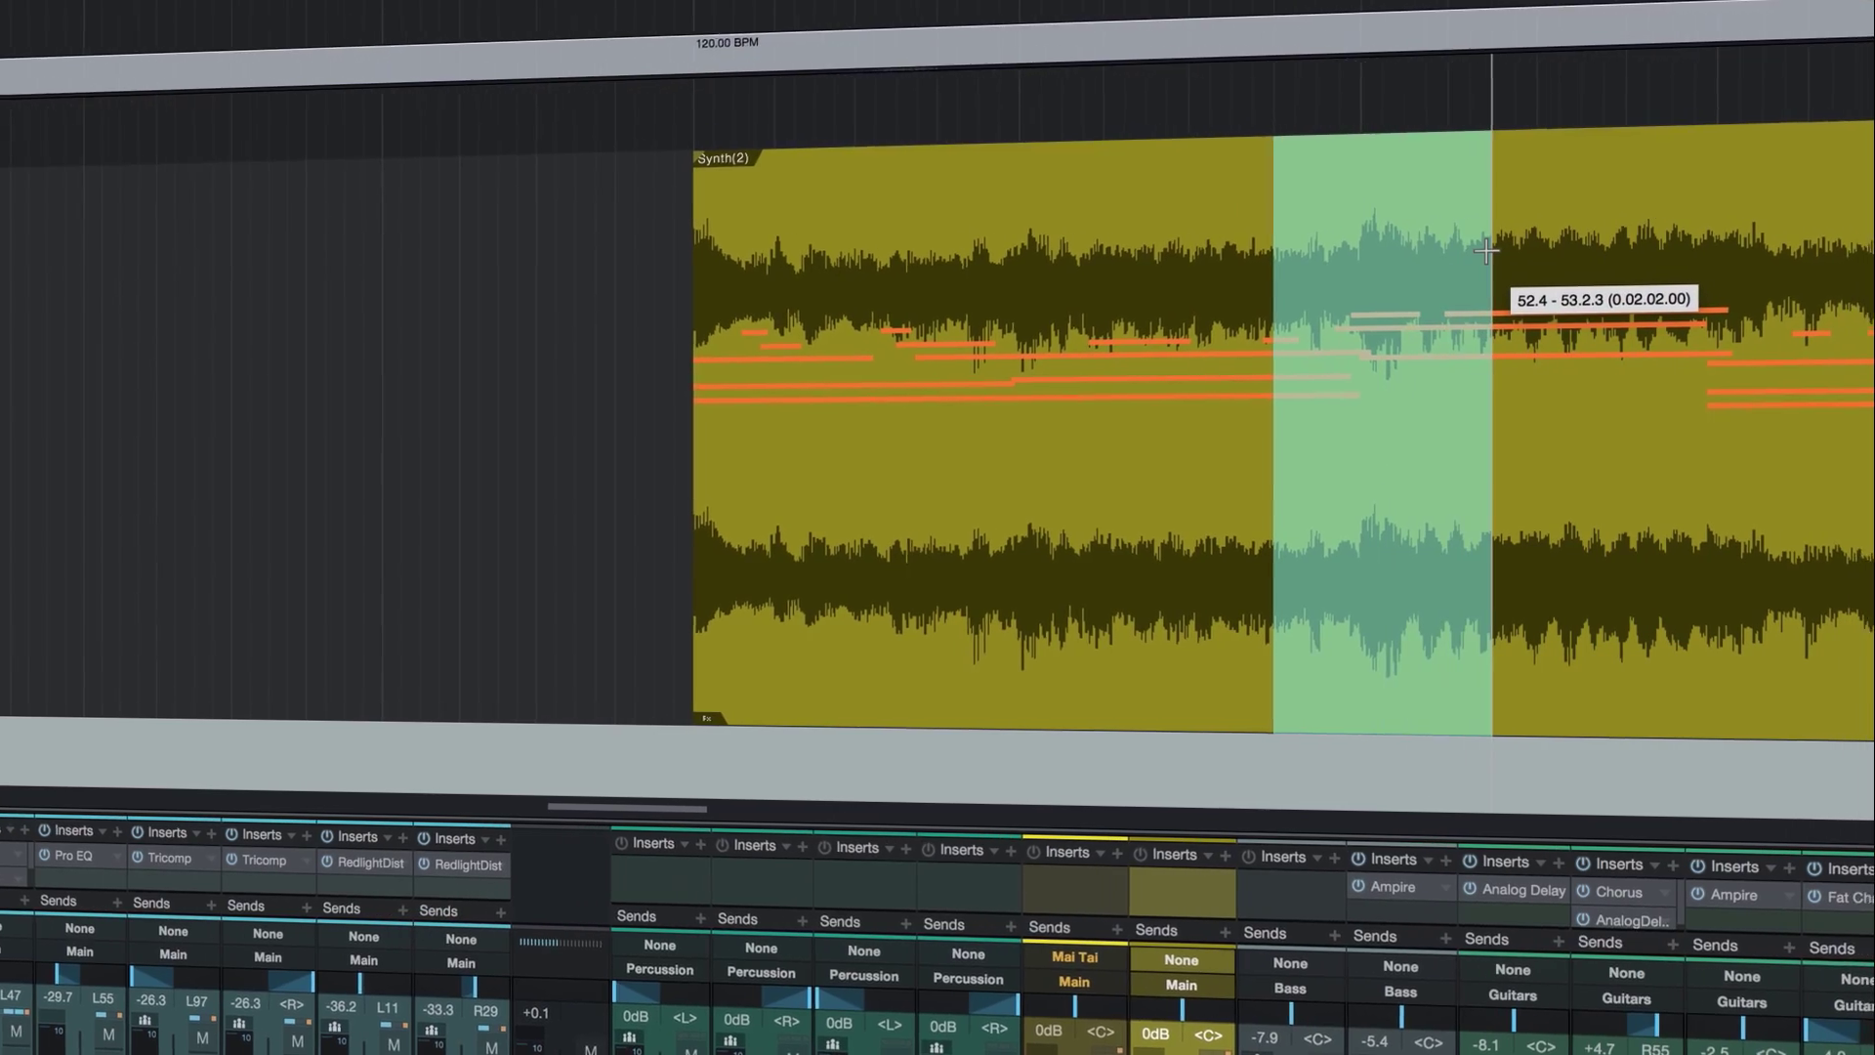
left_click_drag(1494, 251, 1466, 242)
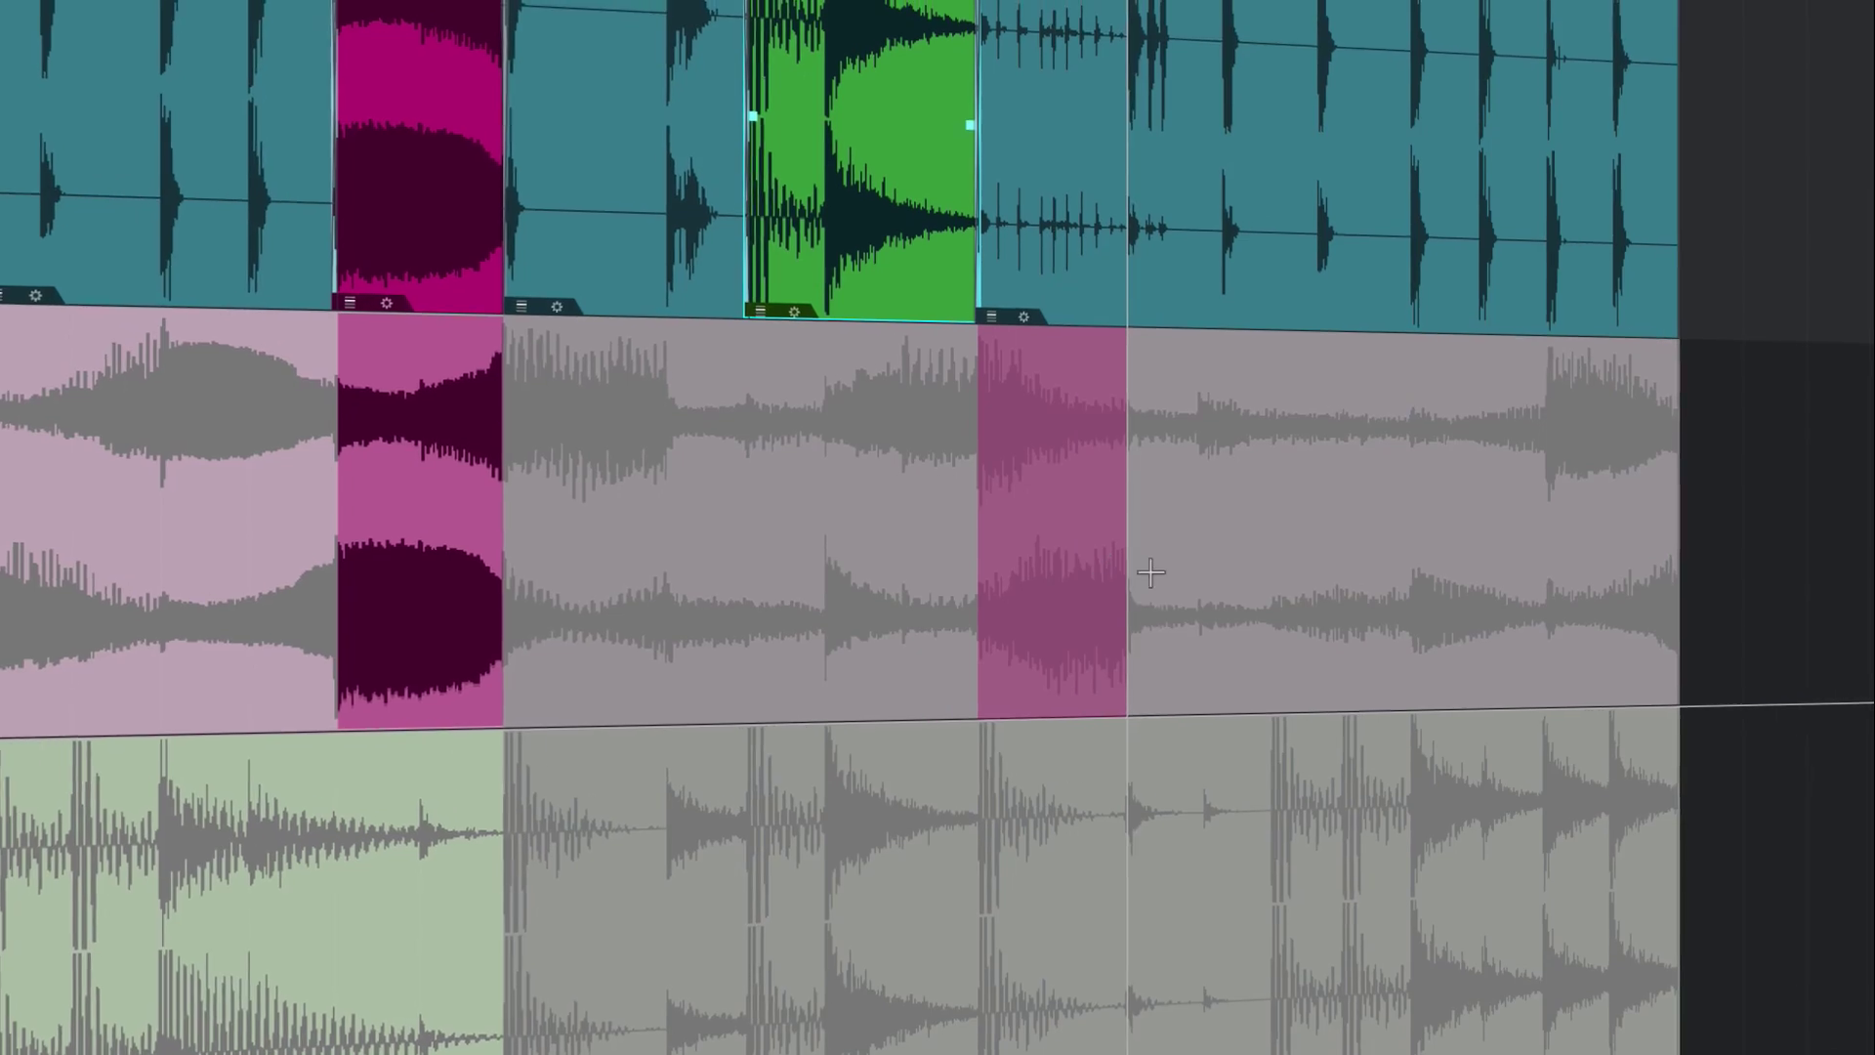
left_click_drag(1152, 566, 1398, 643)
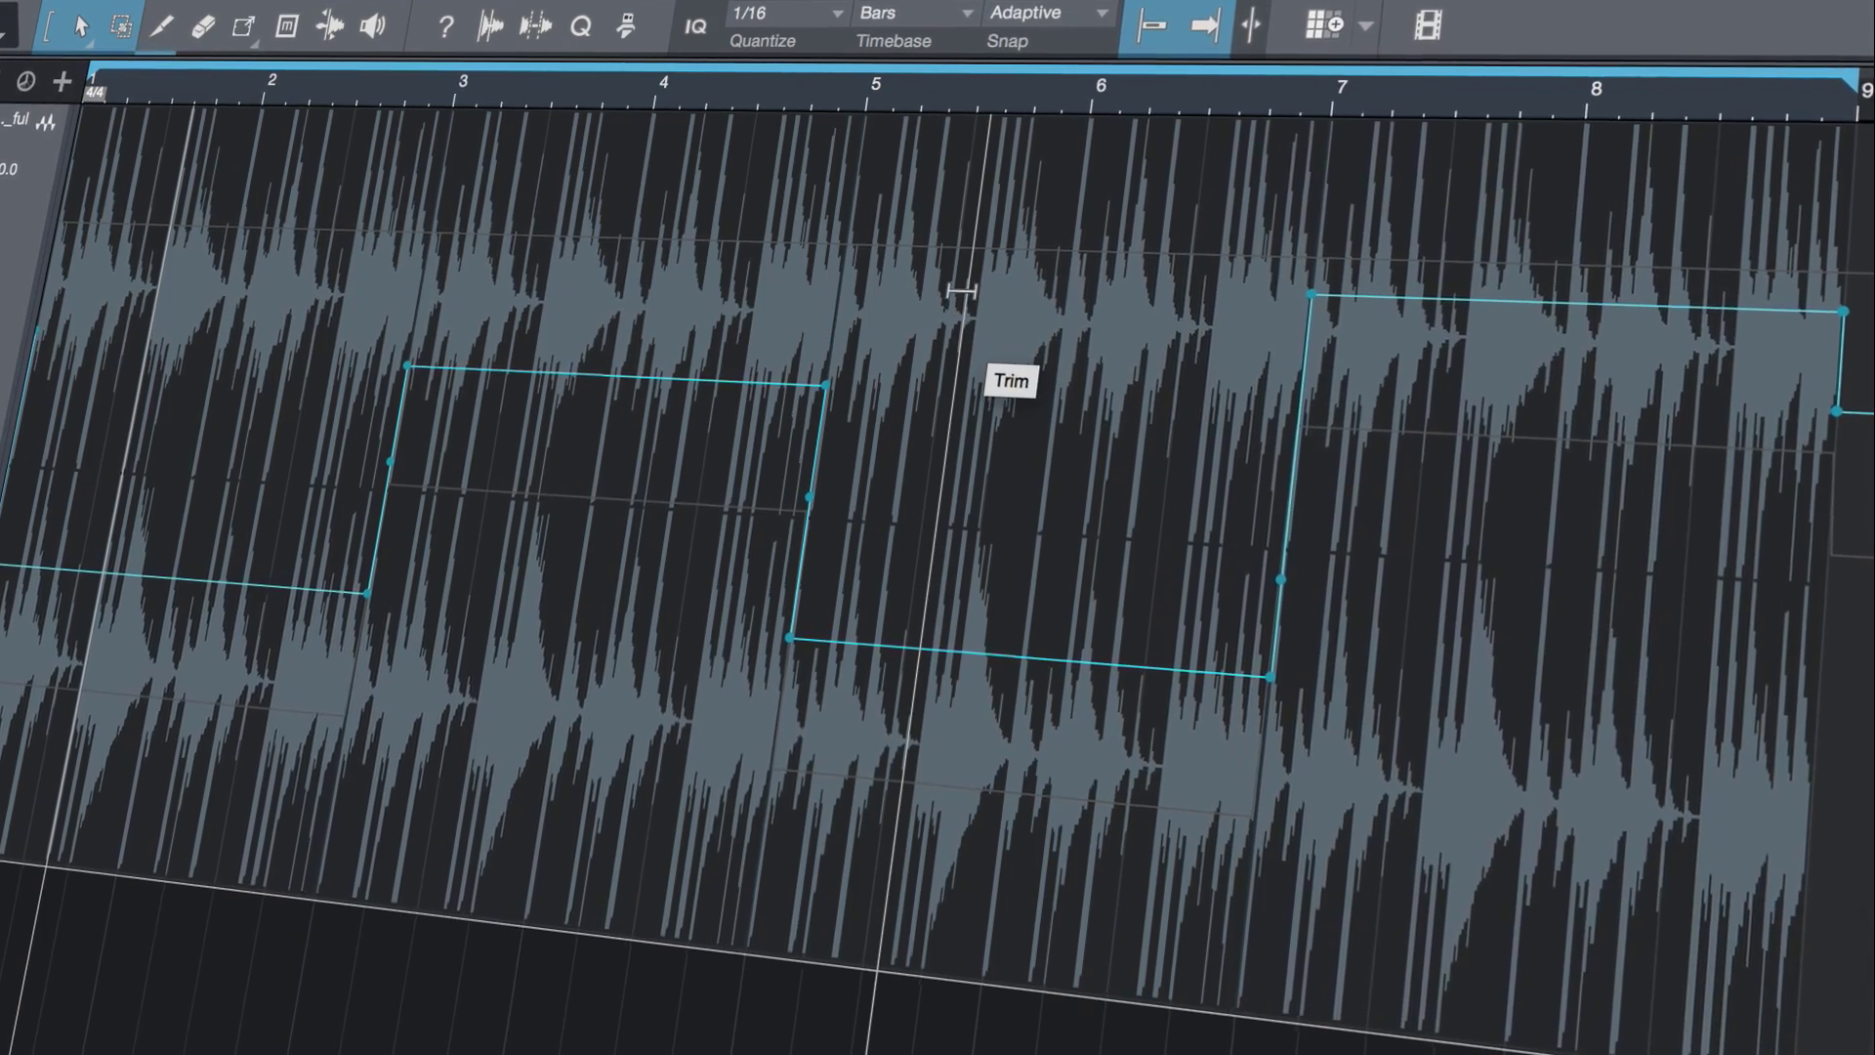
Step: Raise envelope sections around bars 7–8, make the crossfade logarithmic, and copy the Electropic Rhythm- 115bpm range onto the audio track
left_click_drag(960, 293, 967, 226)
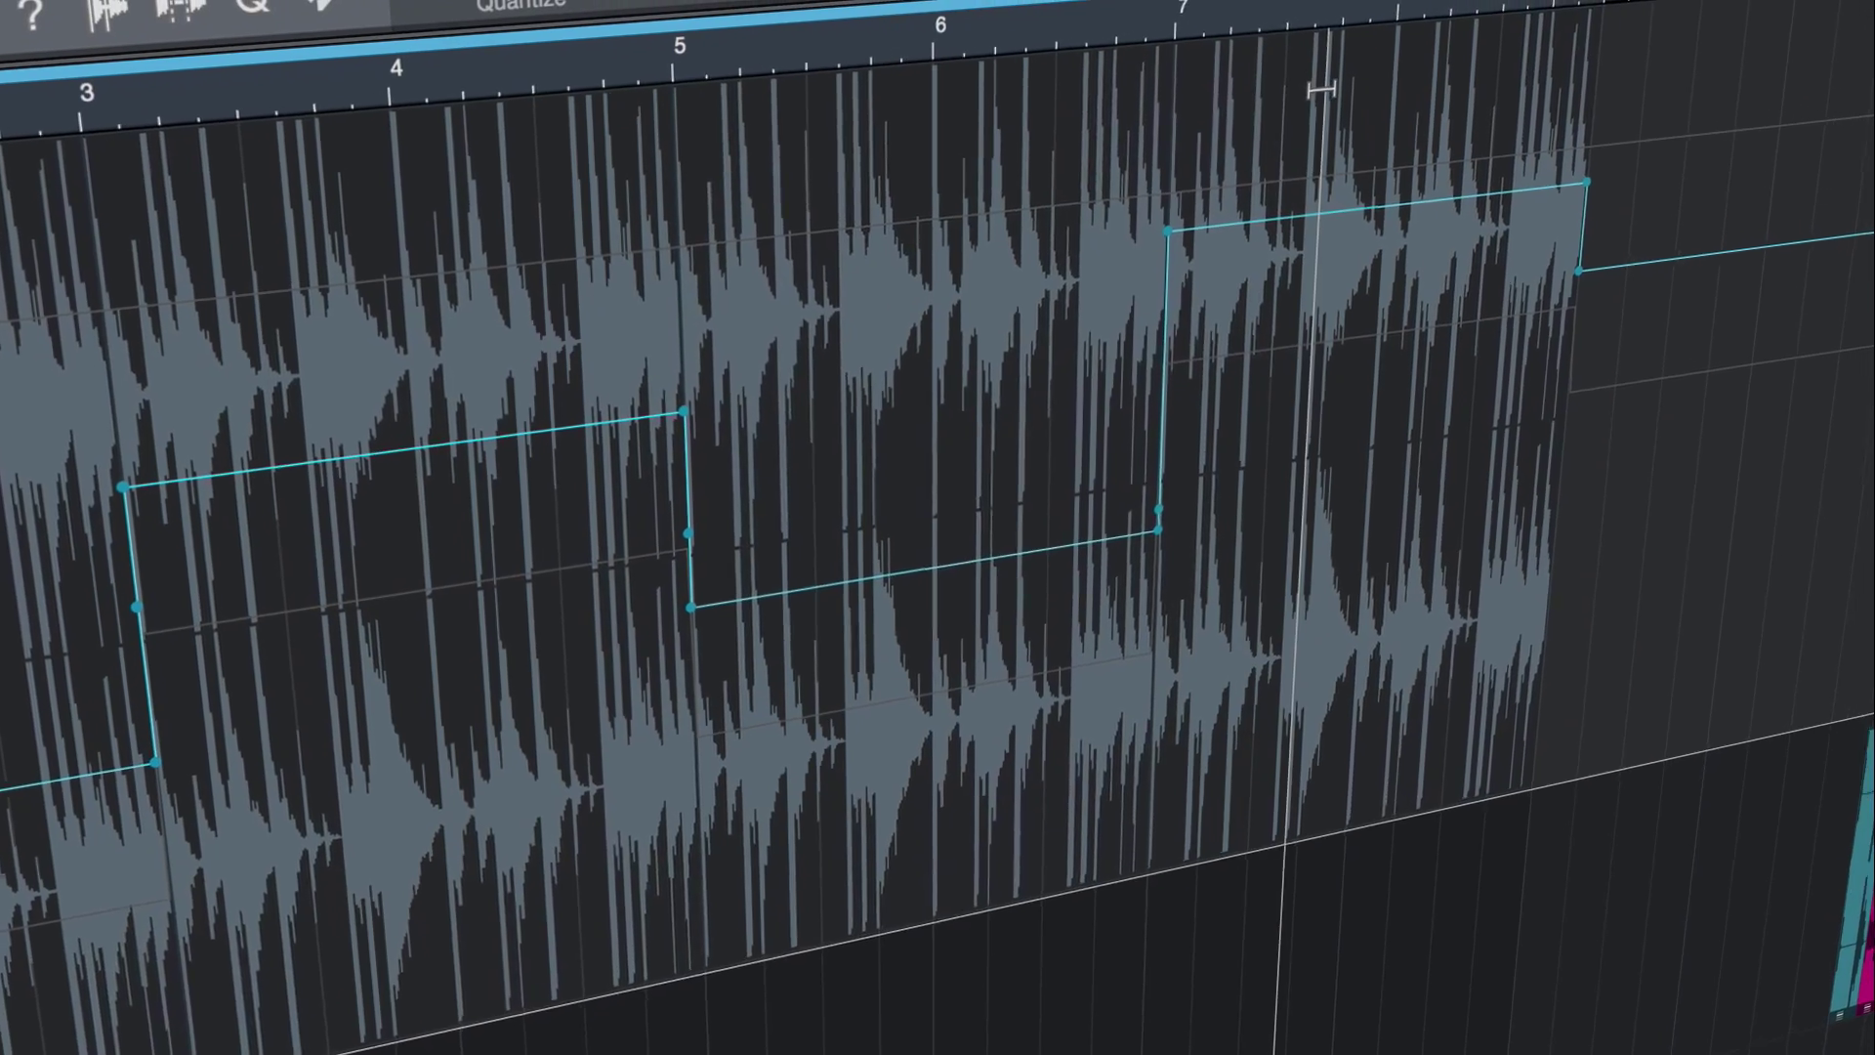
left_click_drag(1338, 210, 1256, 264)
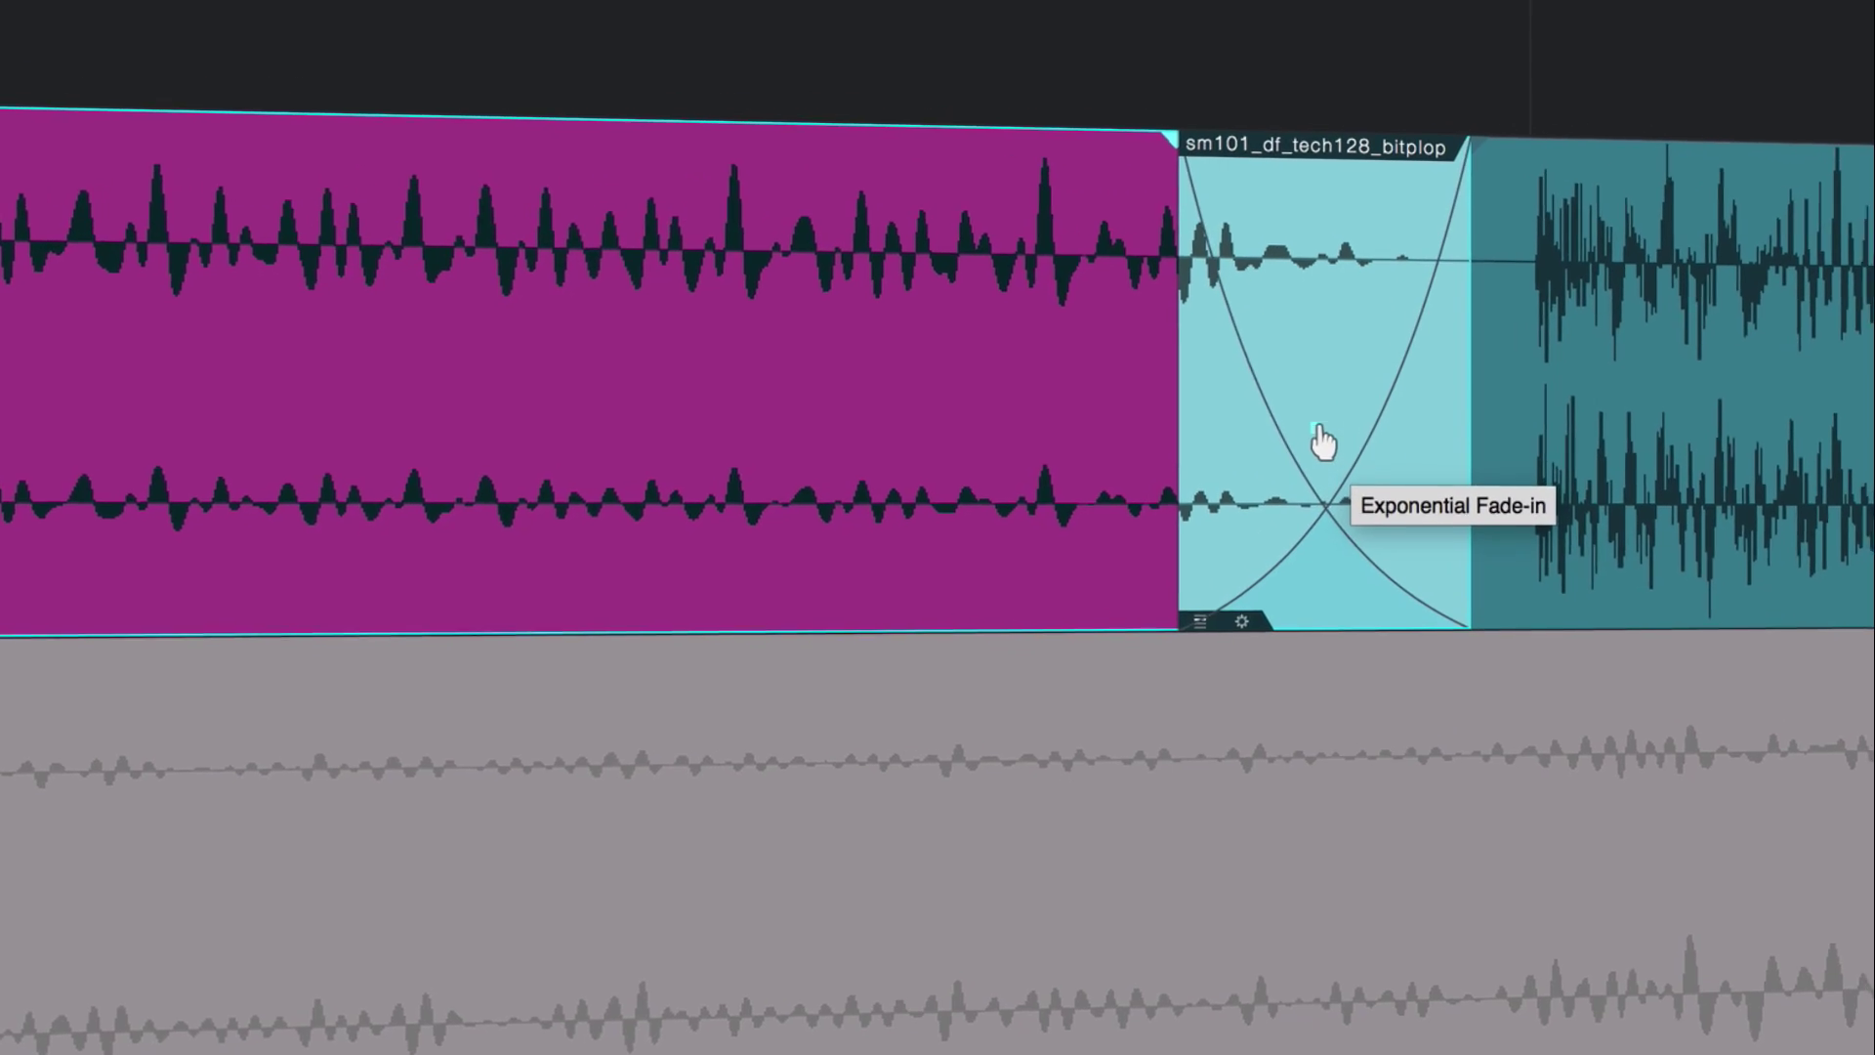
mouse_move(1321, 440)
left_mouse_down()
mouse_move(1333, 415)
mouse_move(1290, 385)
mouse_move(1327, 406)
left_mouse_up()
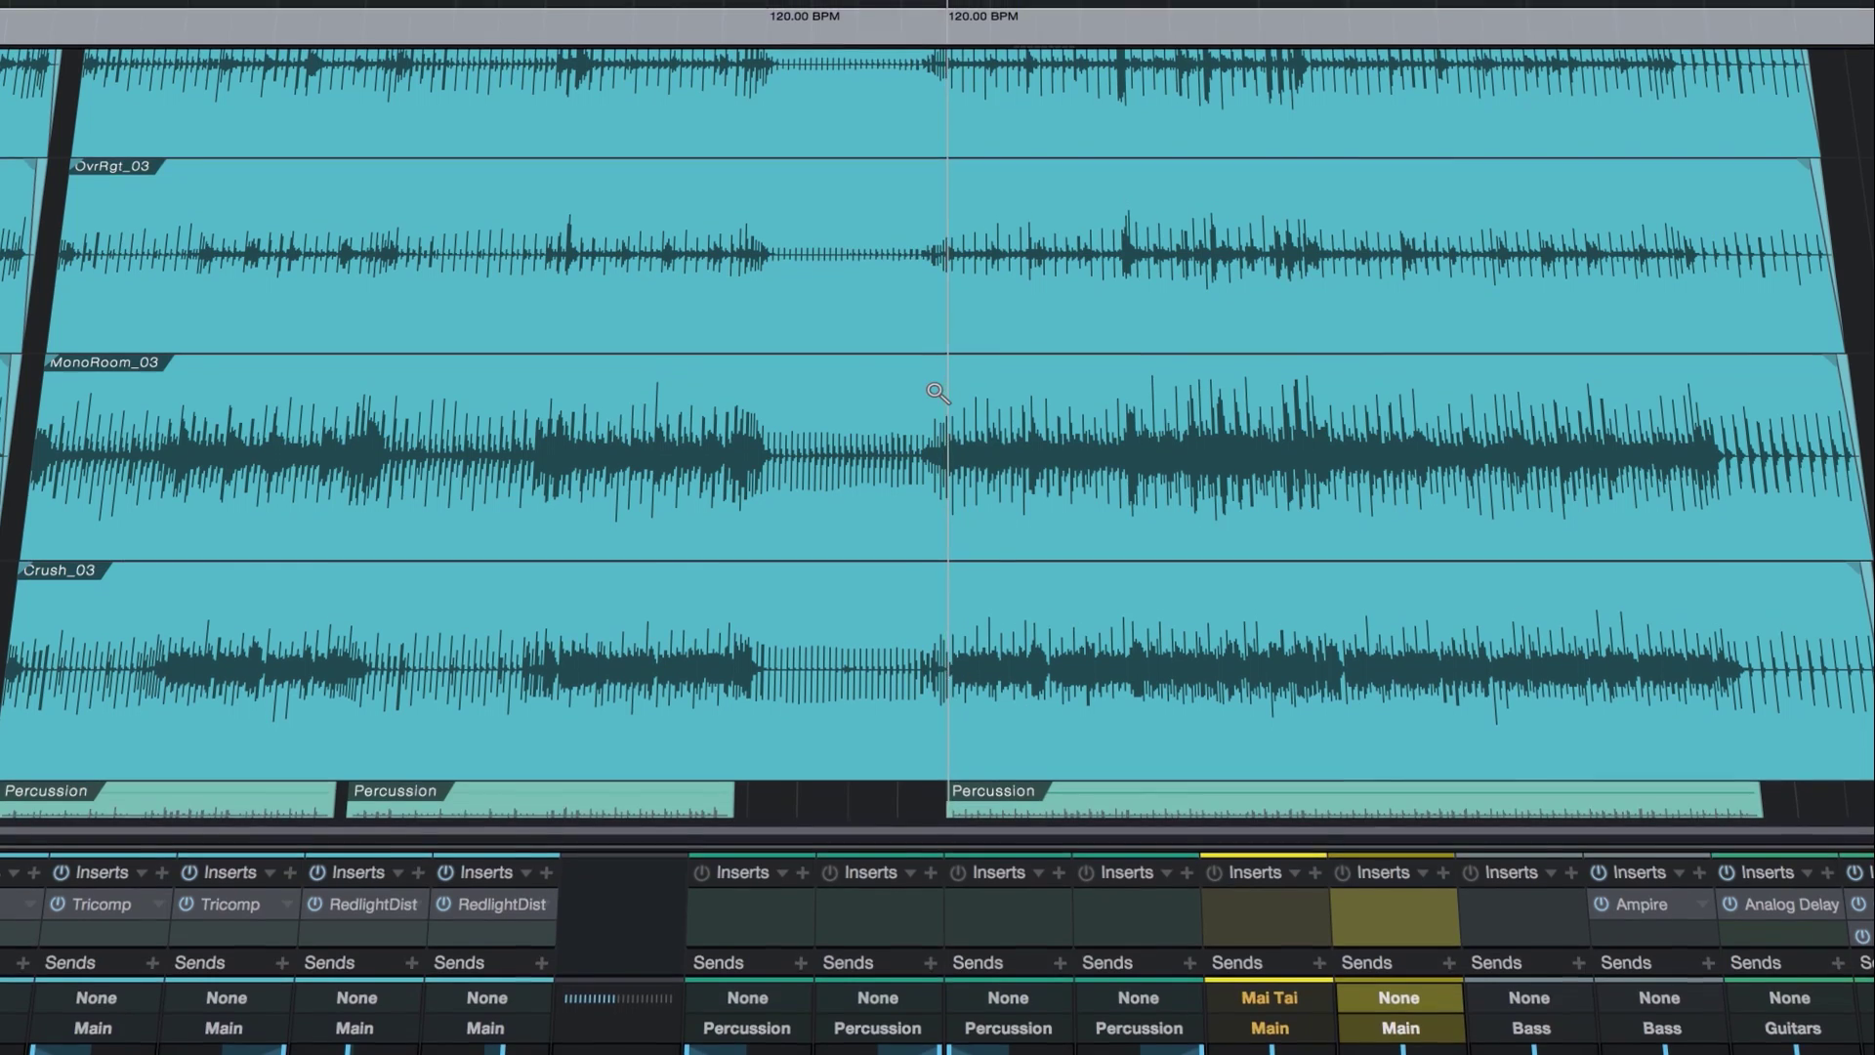
left_click_drag(938, 398, 1121, 516)
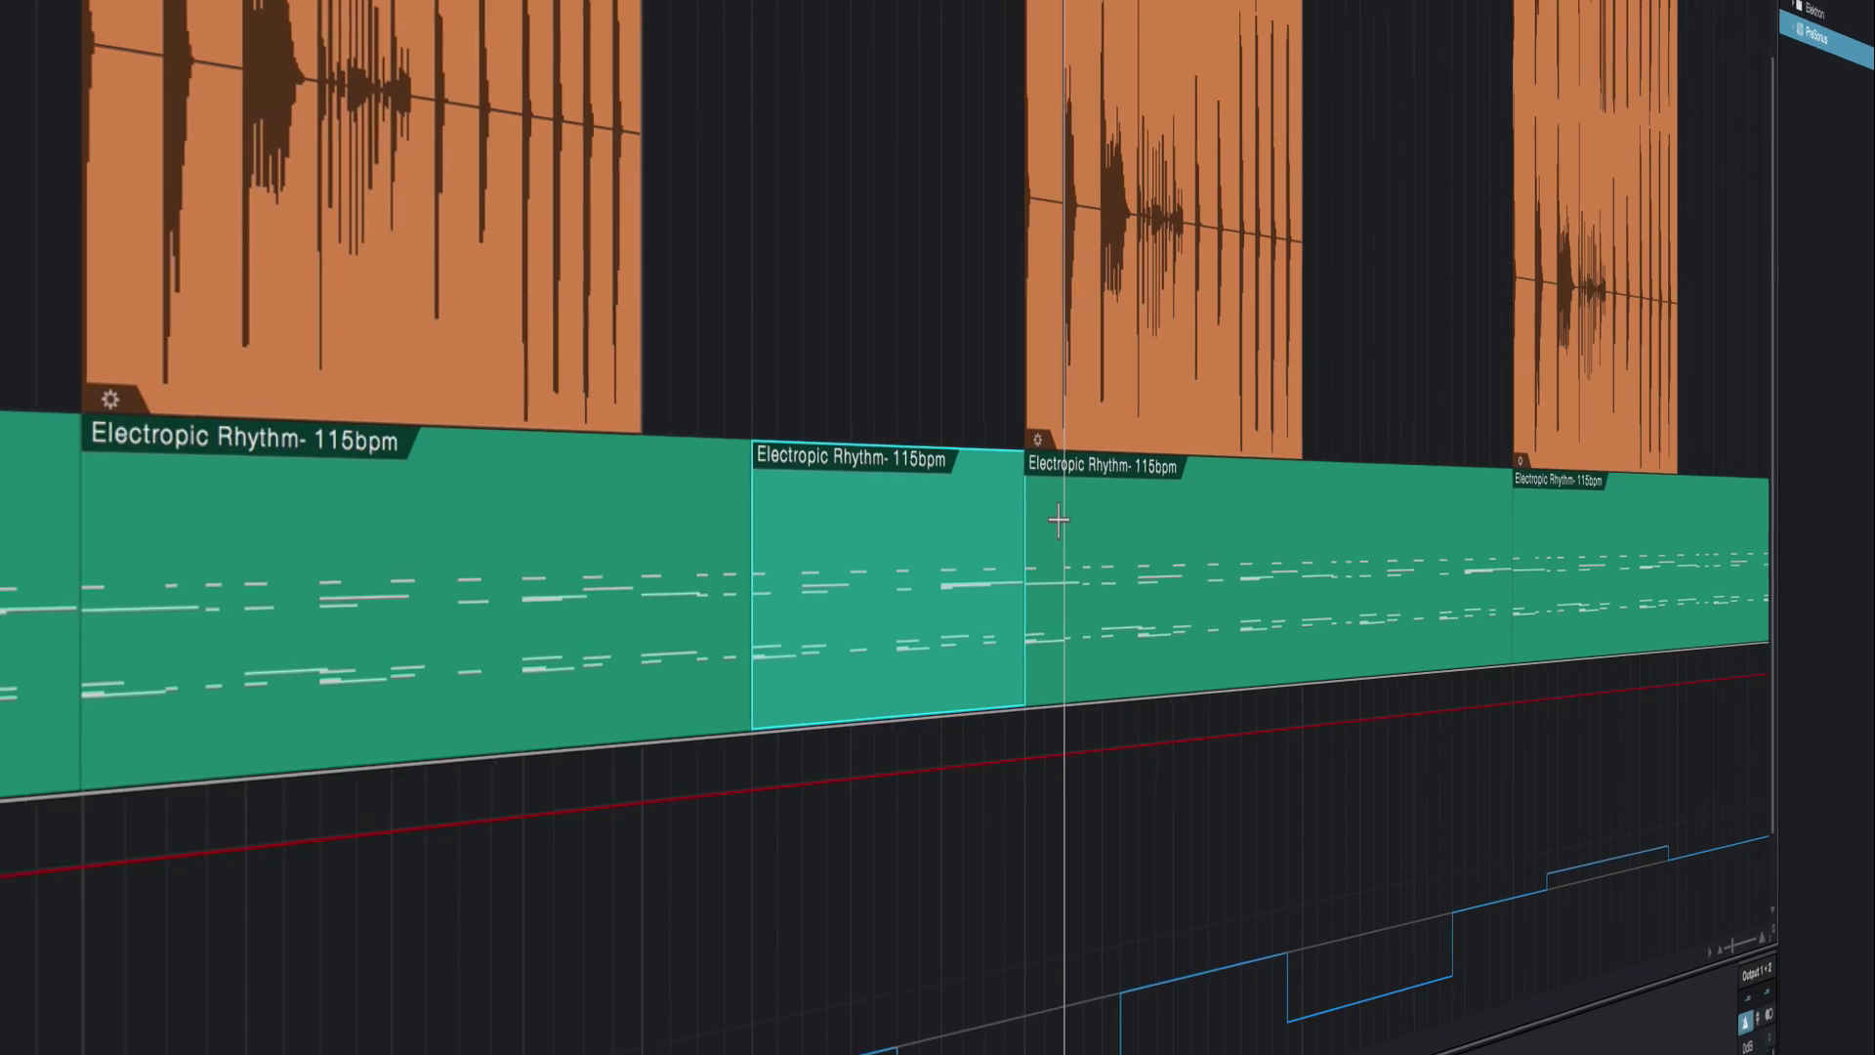
left_click_drag(988, 623, 800, 640)
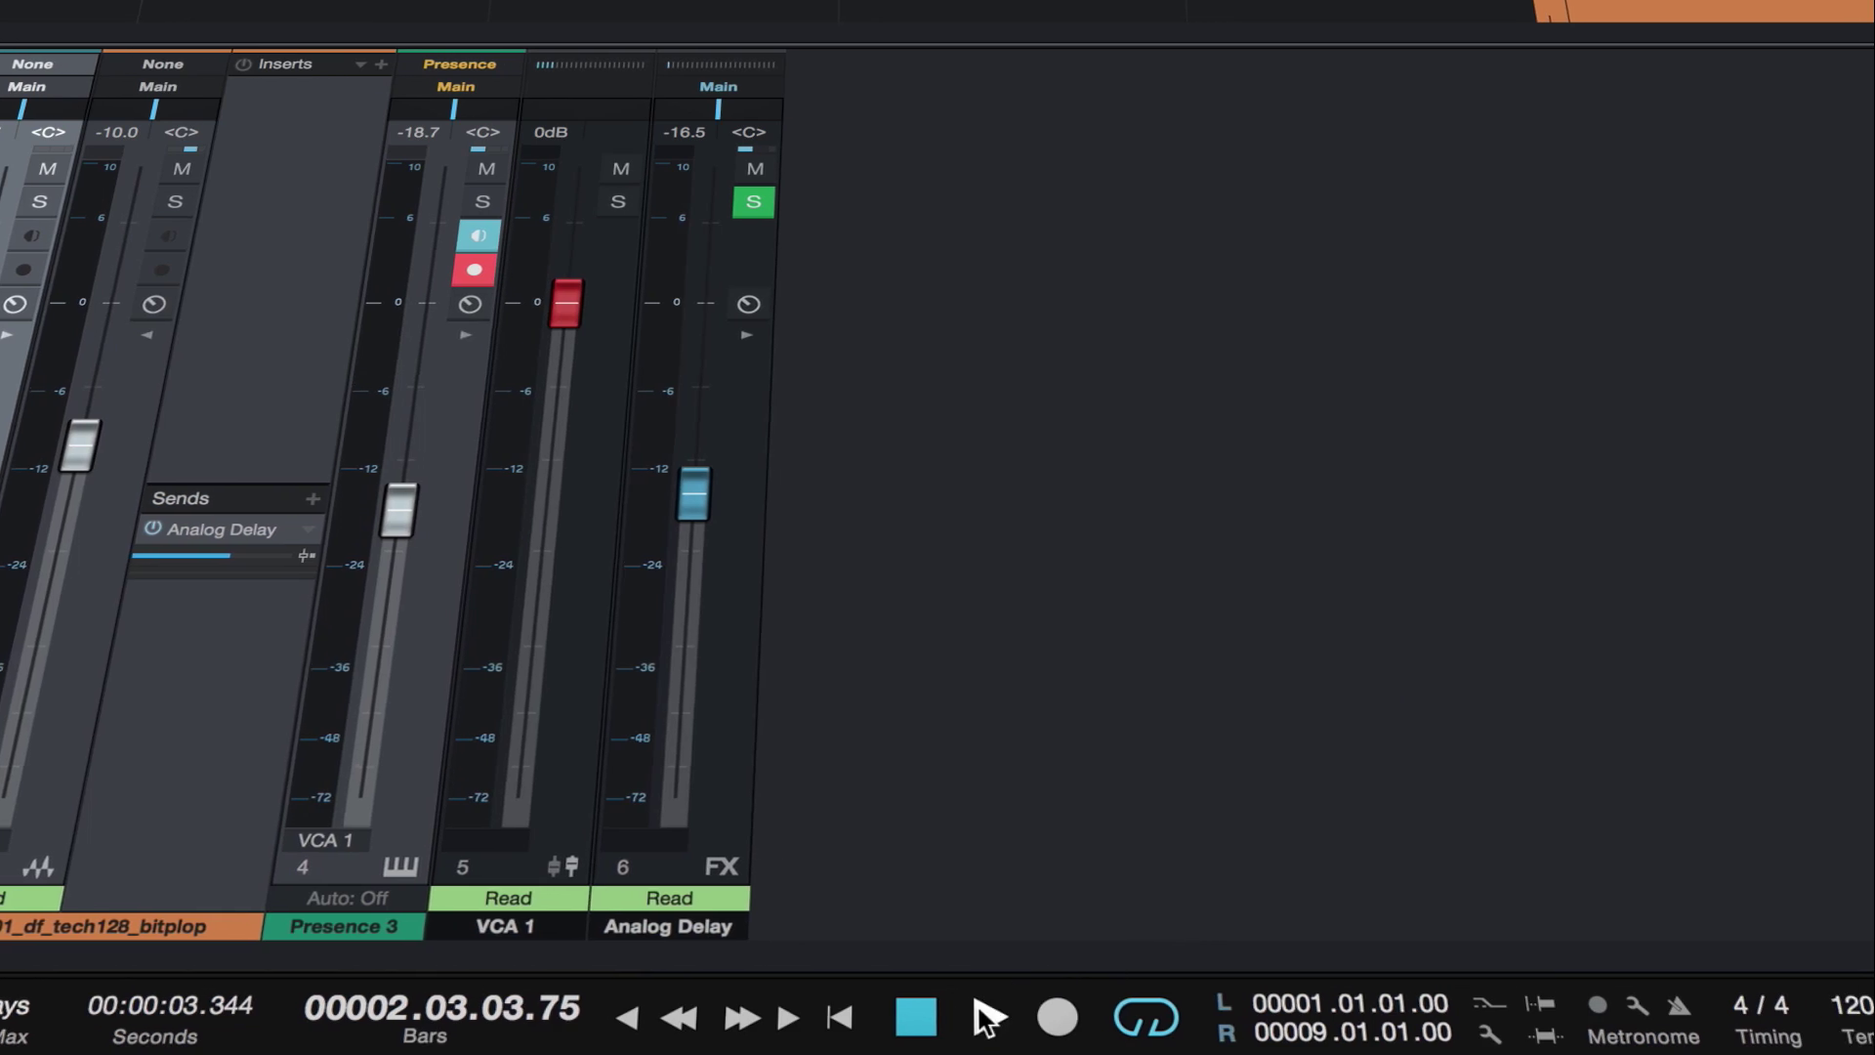
right_click(984, 1013)
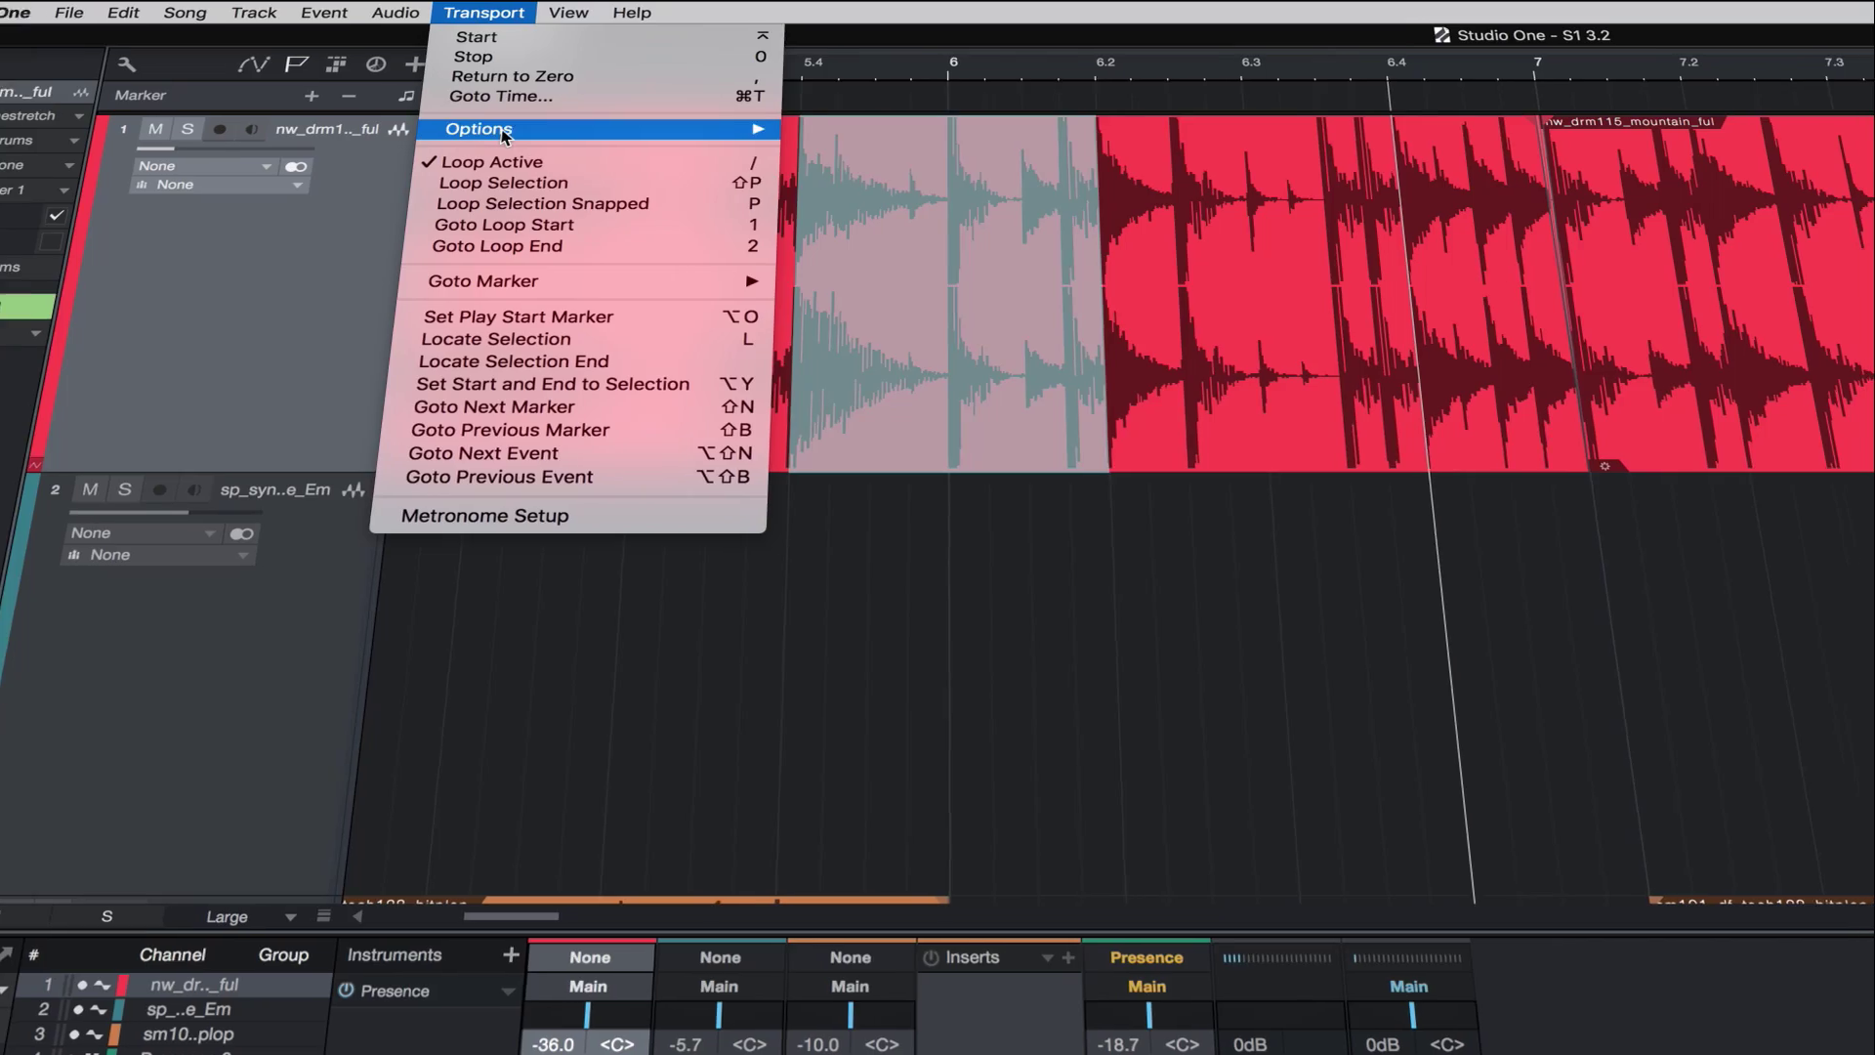
Step: Turn on Loop Follows Selection in the transport options
mouse_move(684, 130)
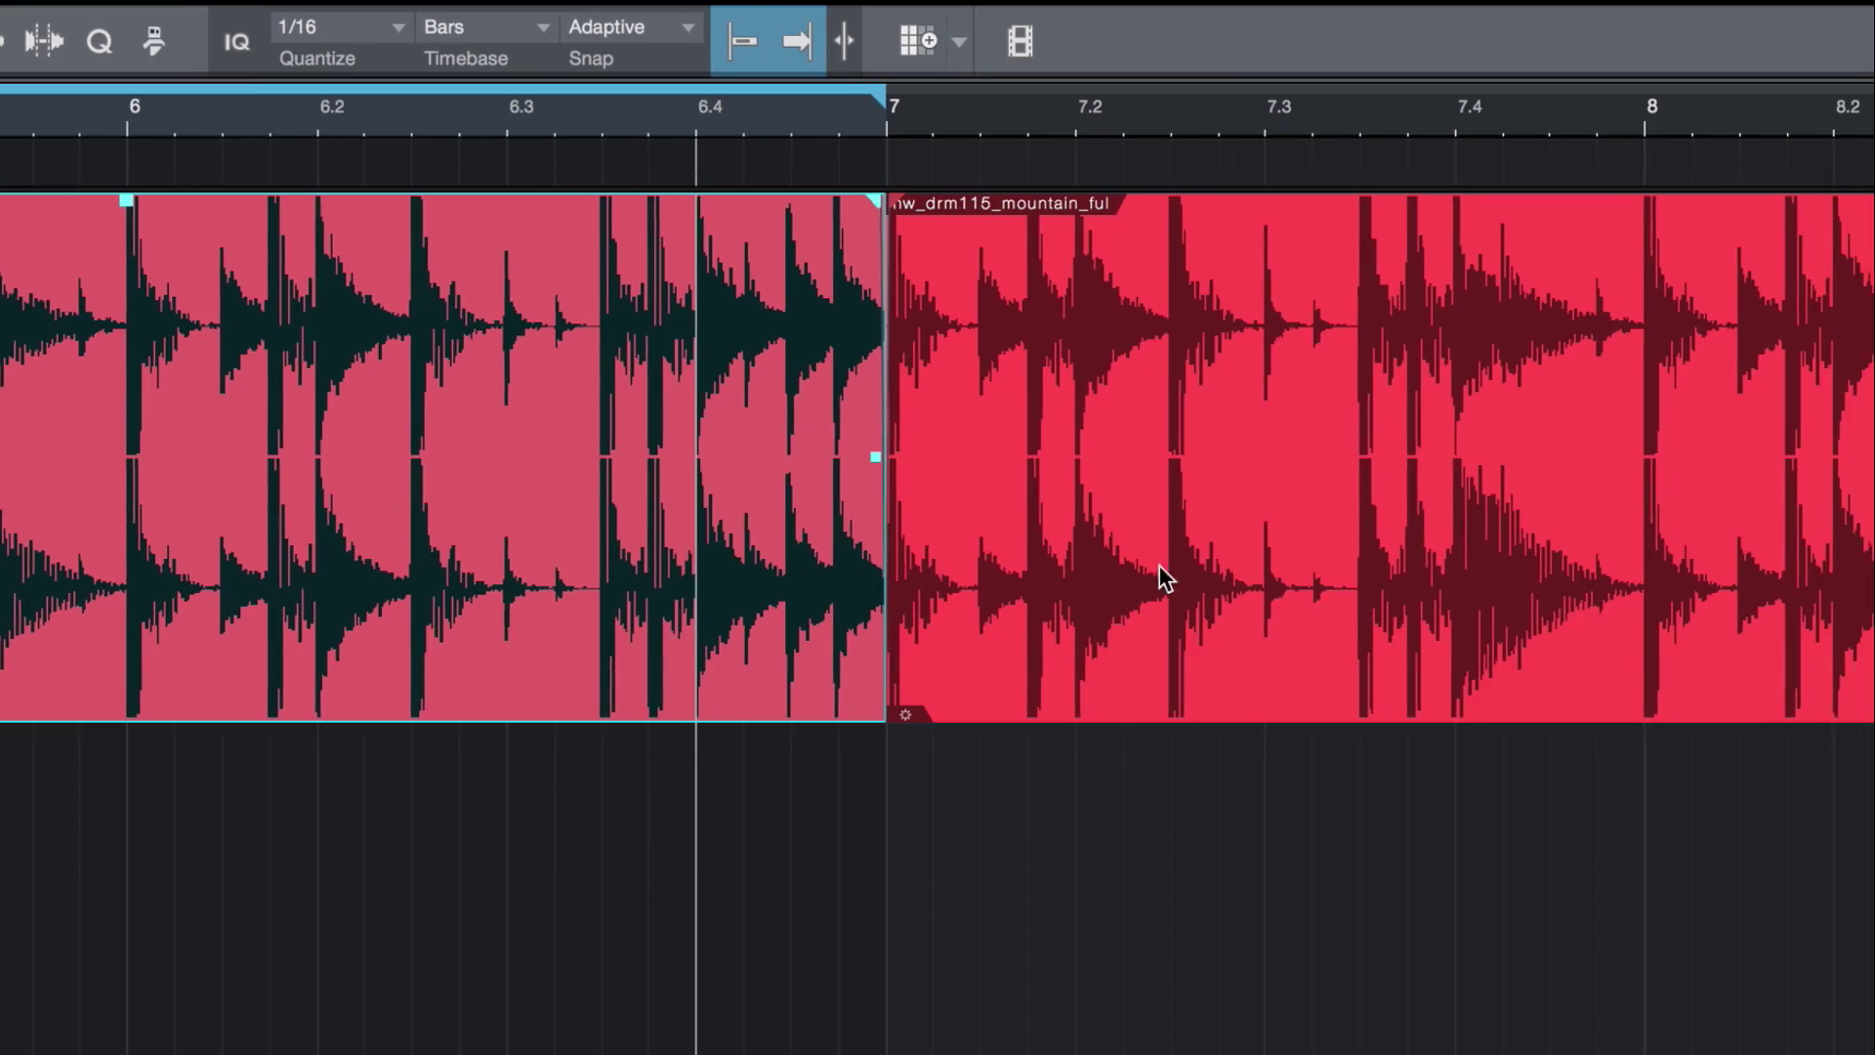
left_click(1159, 565)
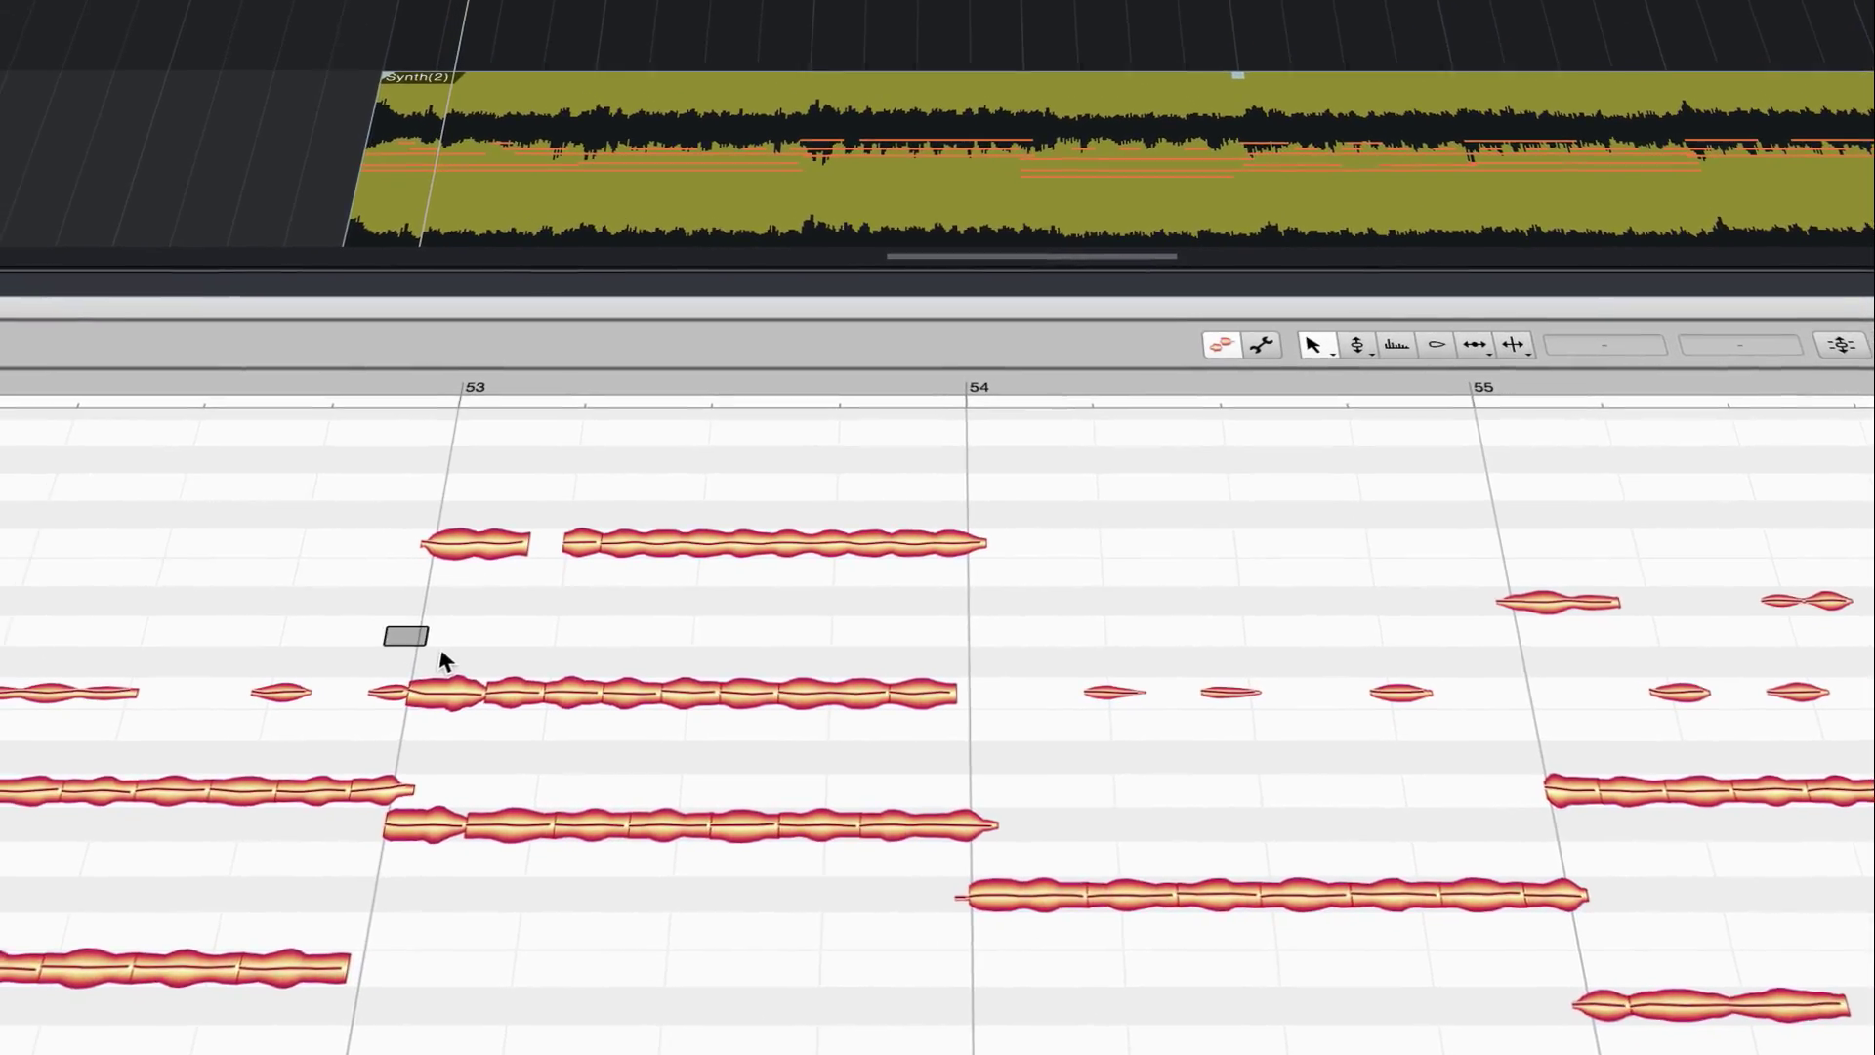
Step: Place the Synth(2) audio at bar 51, add a tempo track, extract the tempo map from the audio clip, and save
left_click_drag(445, 661, 1005, 733)
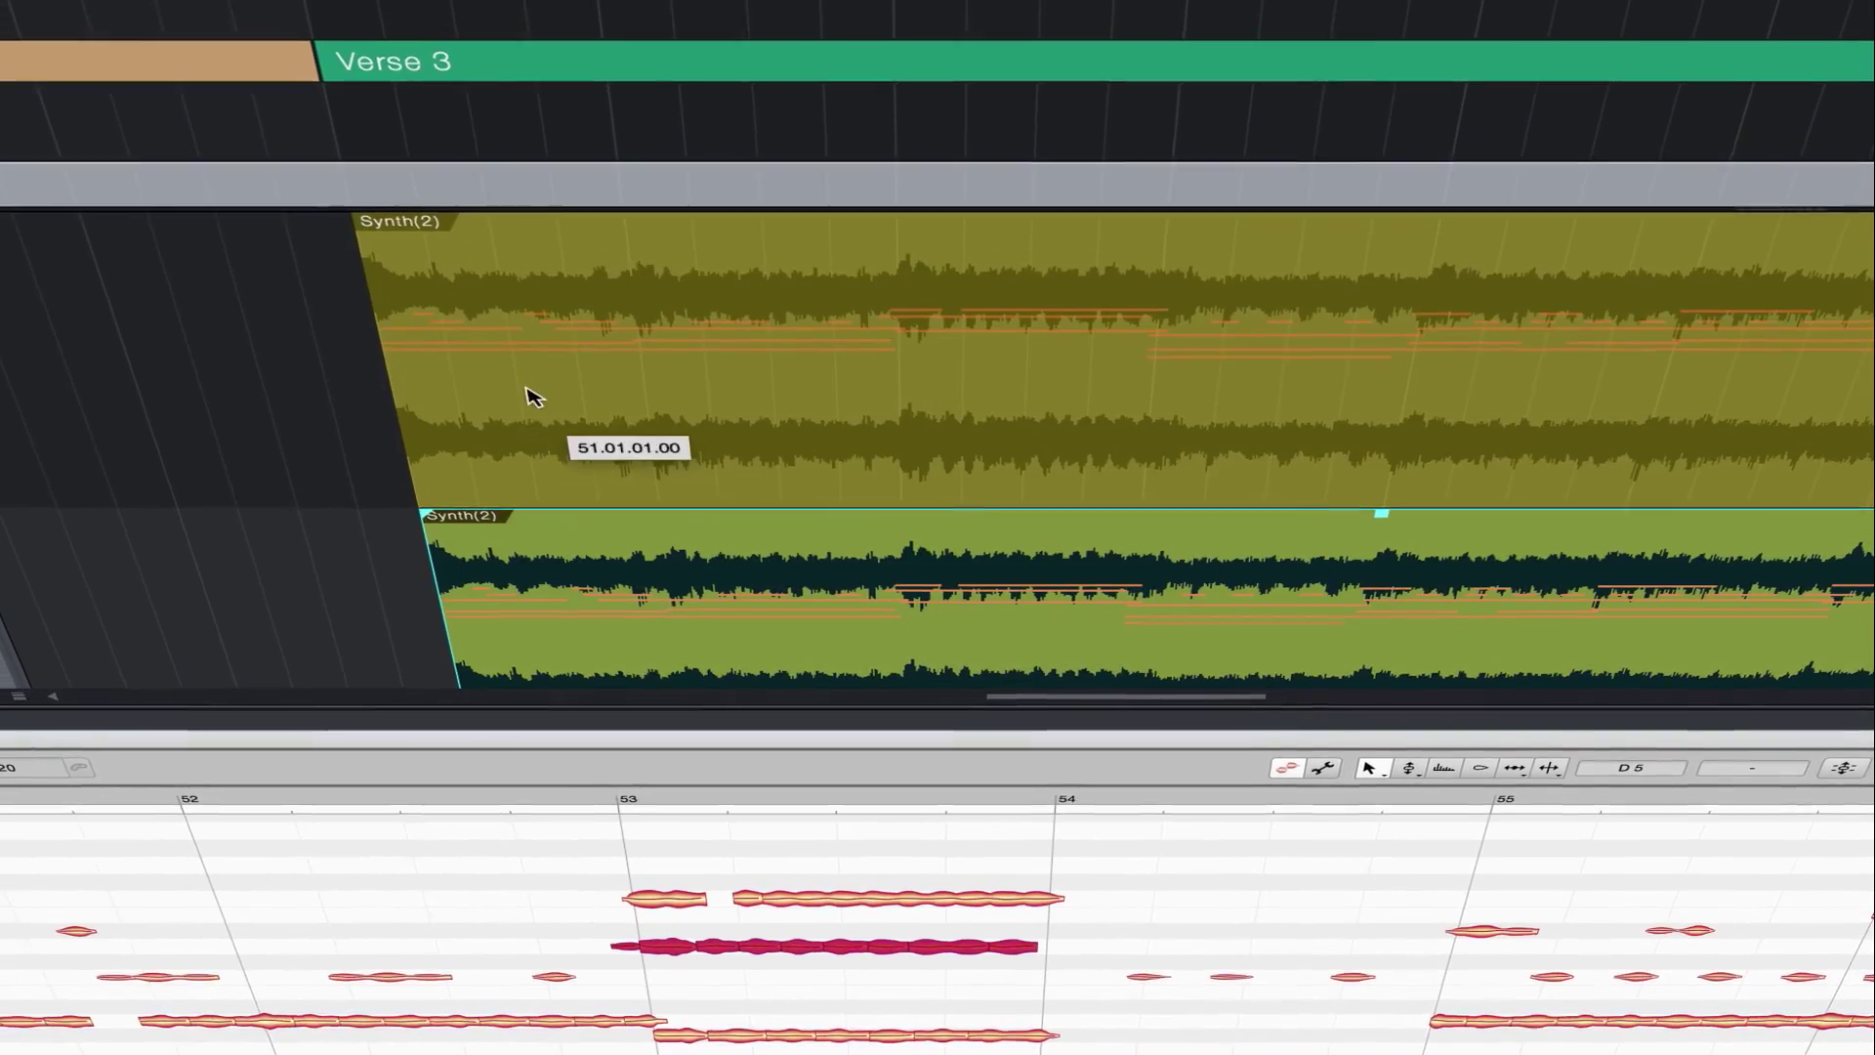
left_click_drag(532, 395, 1105, 486)
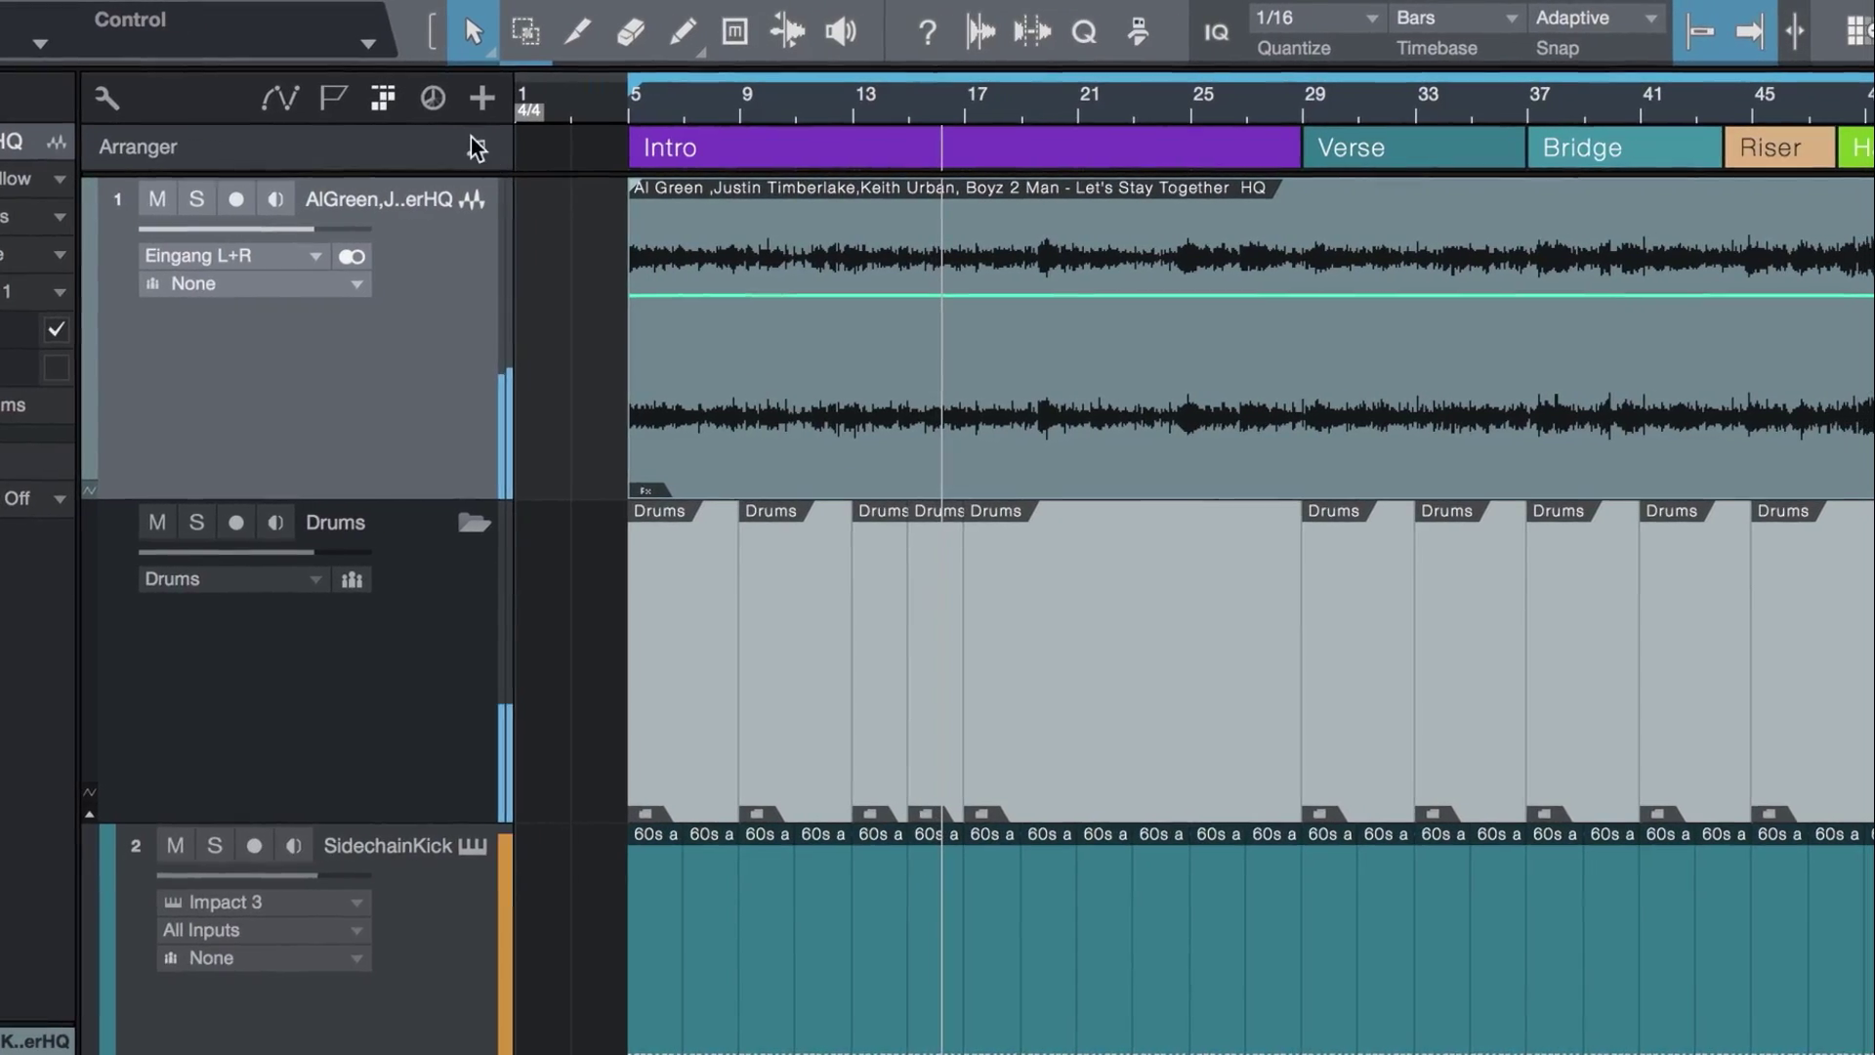
left_click(413, 103)
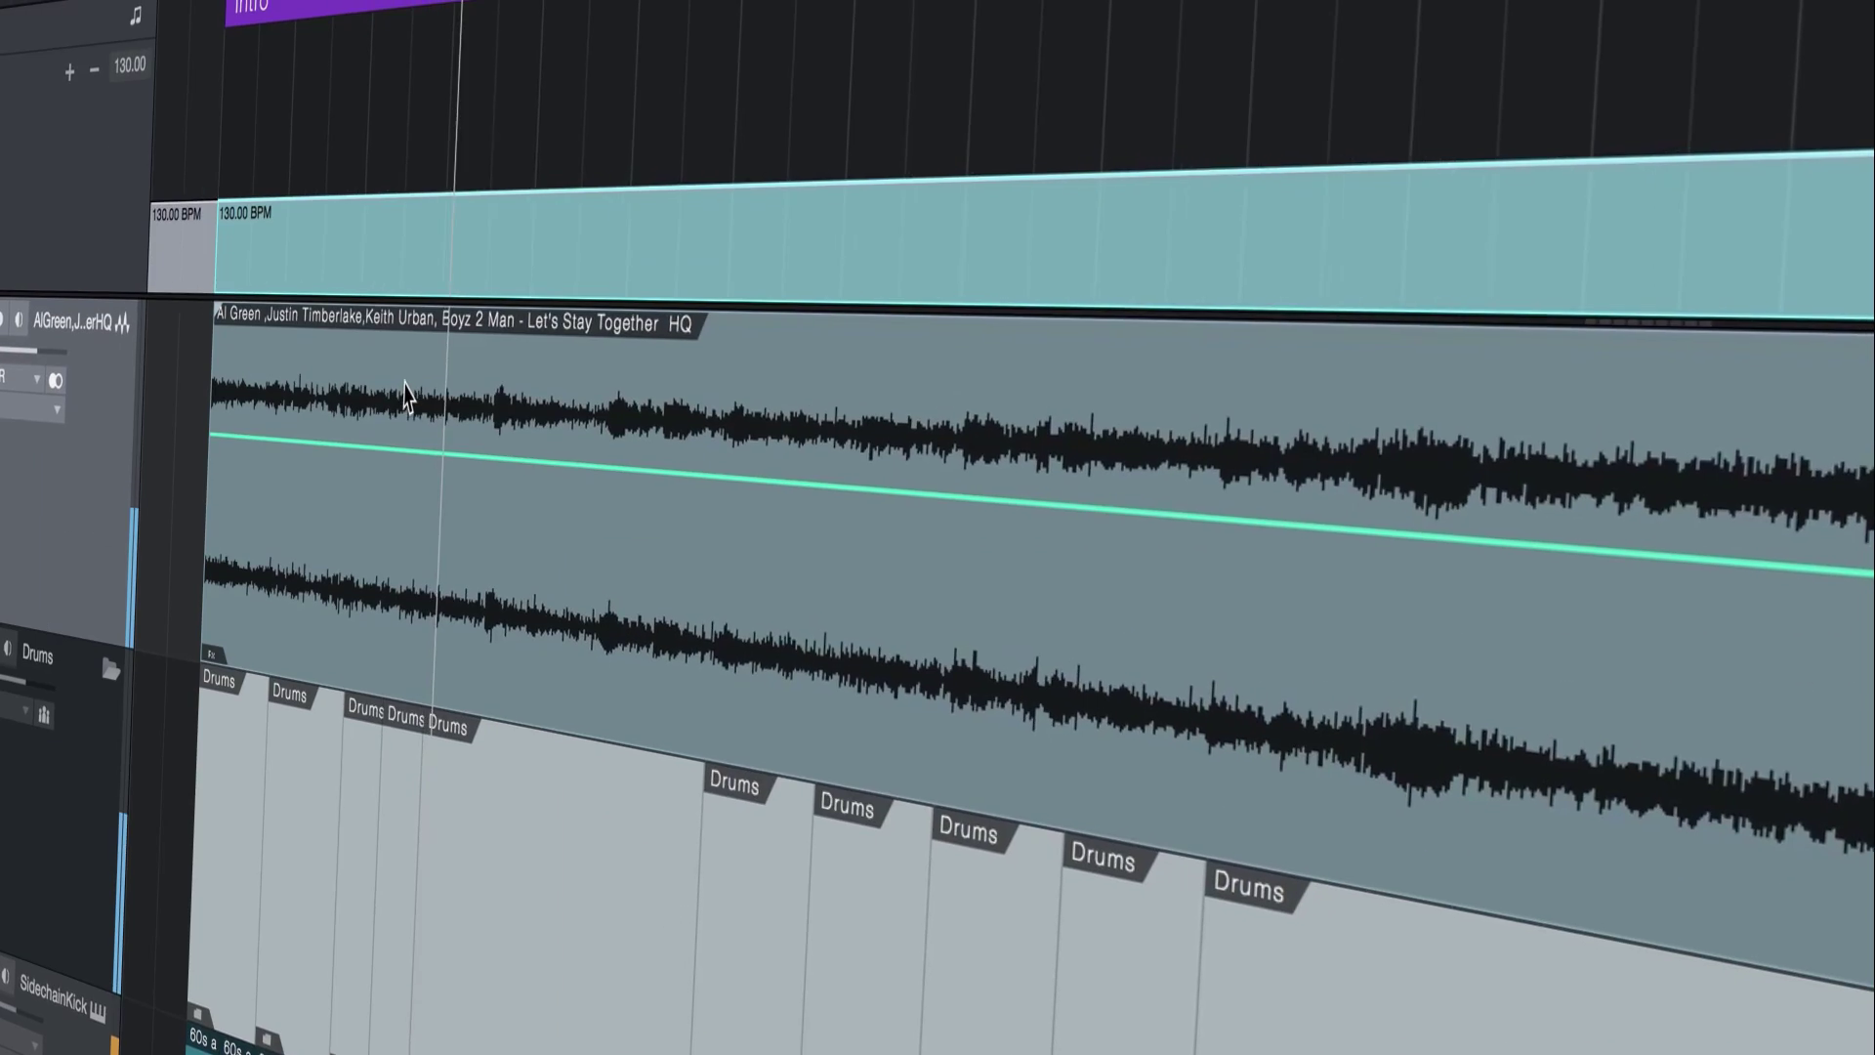
left_click_drag(408, 395, 423, 326)
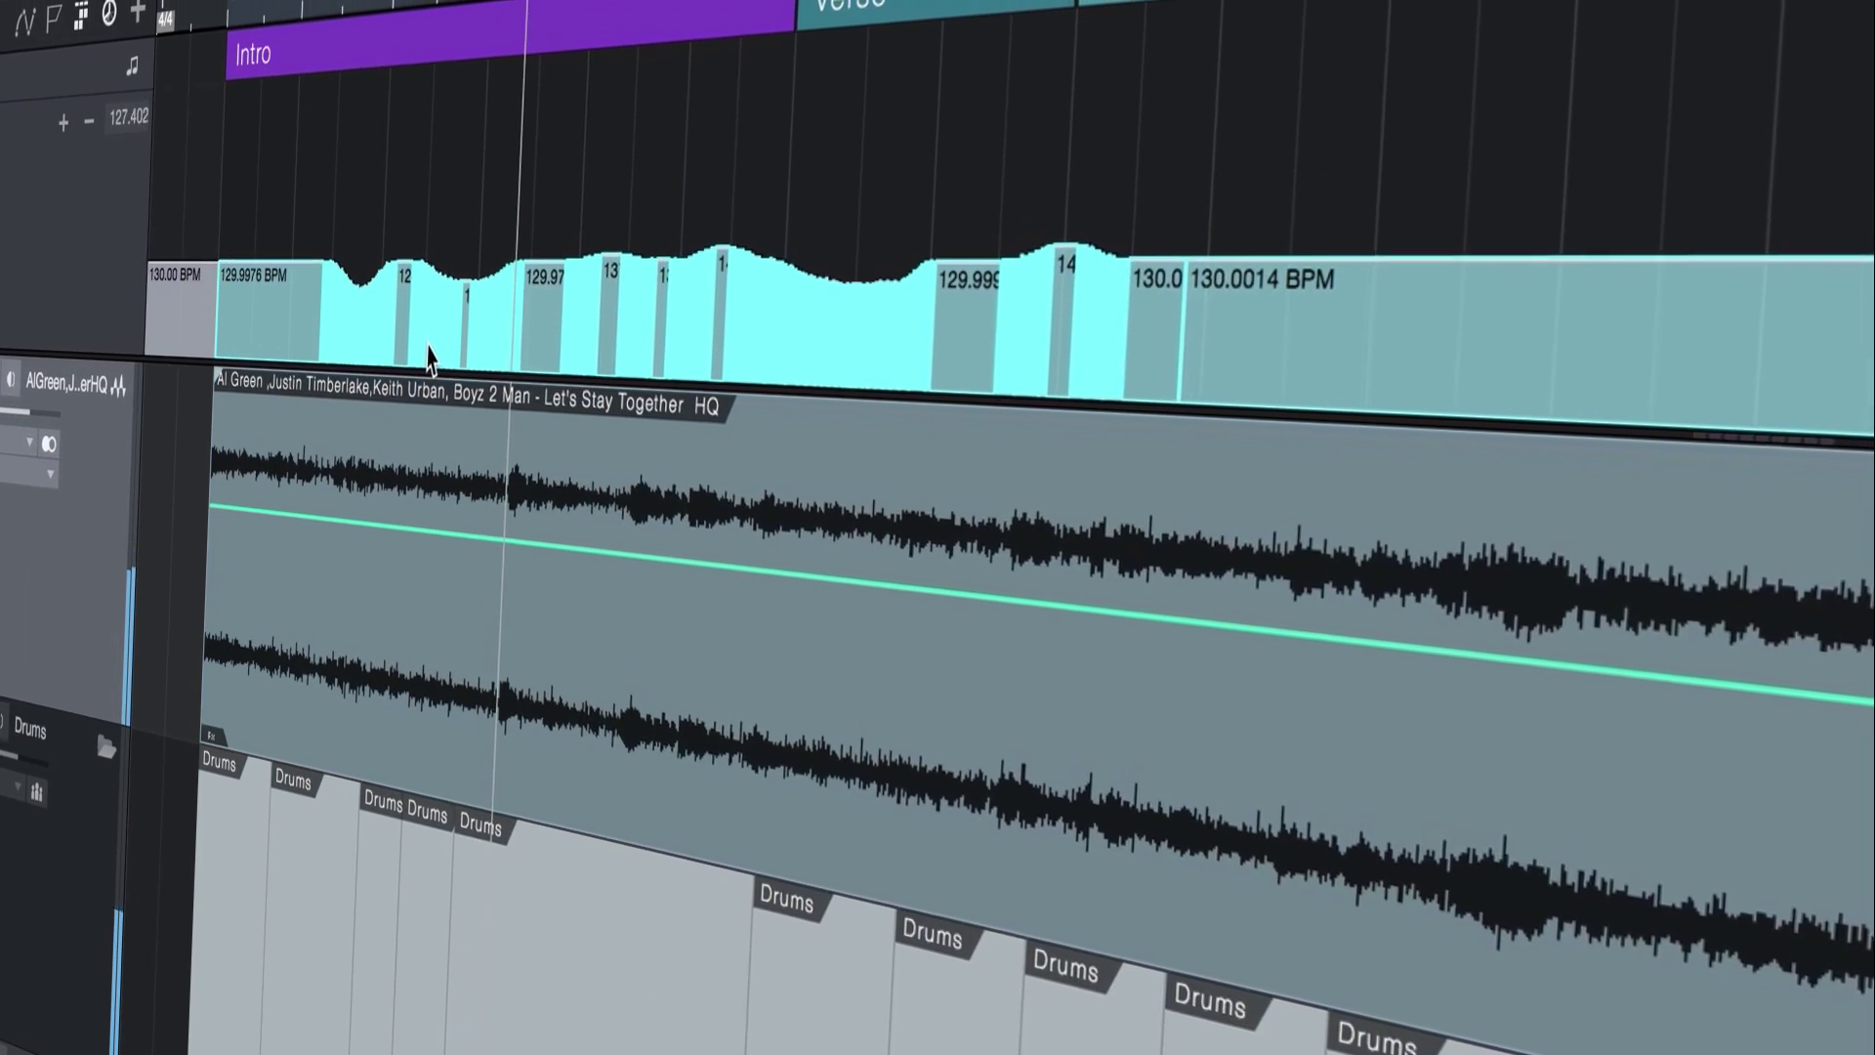
key("ctrl+s")
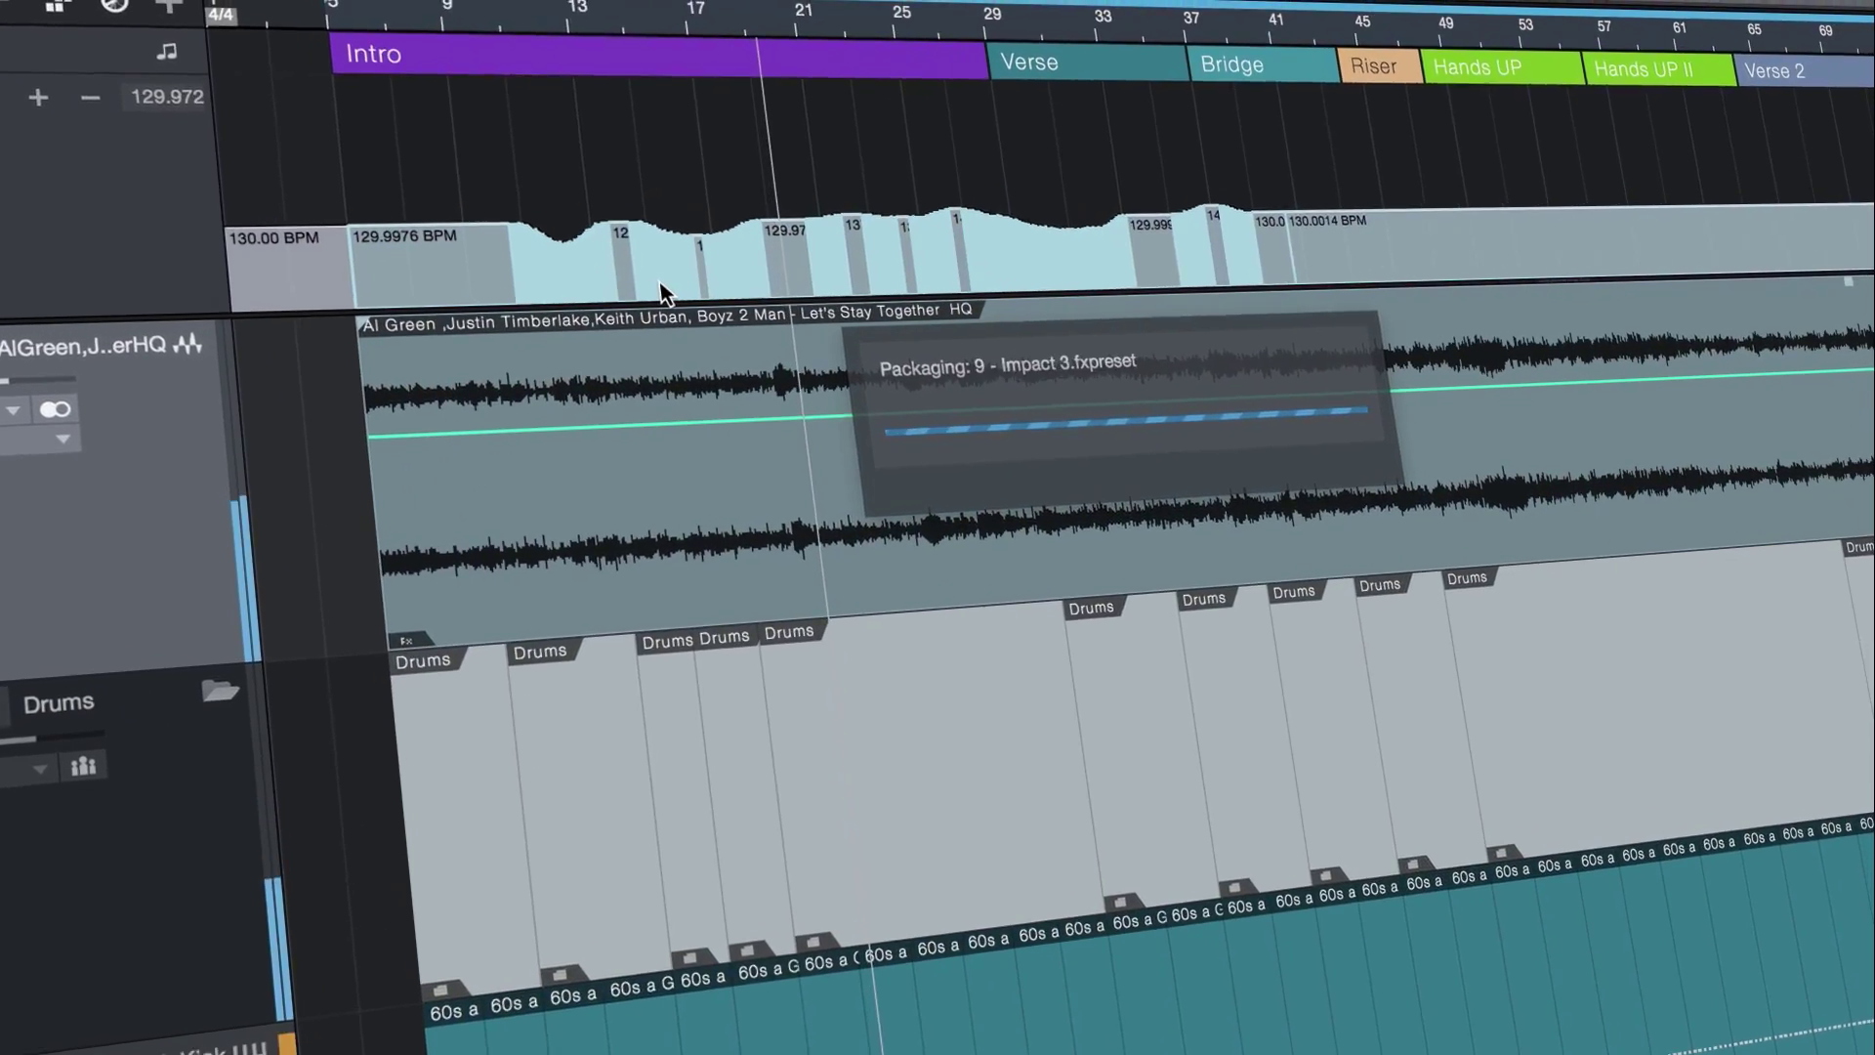